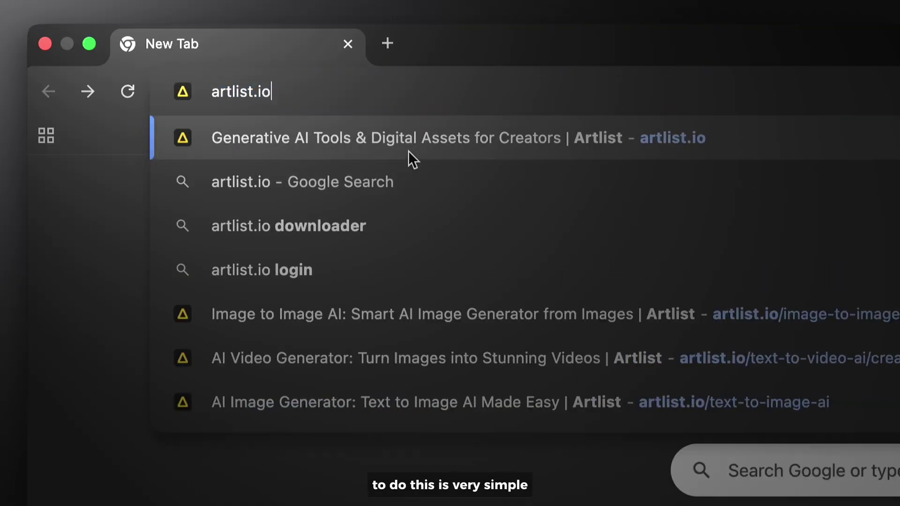
Open artlist.io in Chrome and go to its AI Image & Video generator
left_click(409, 150)
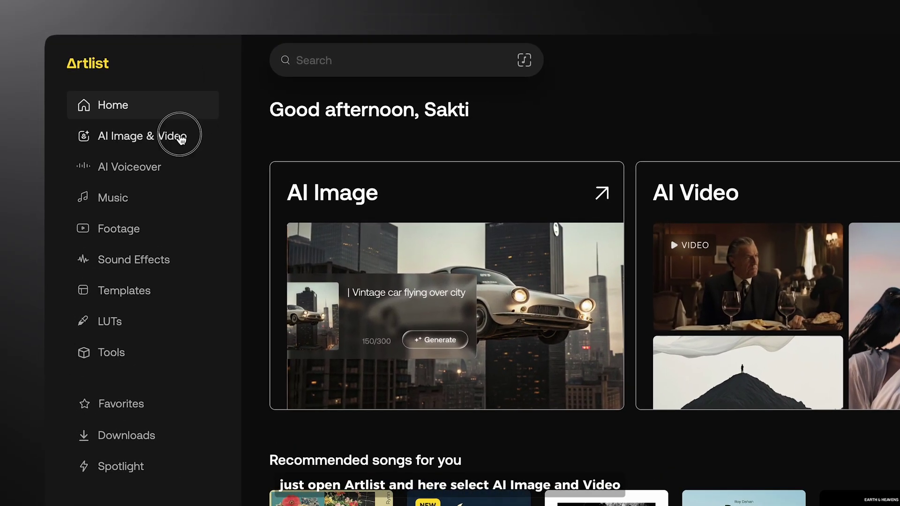
left_click(180, 137)
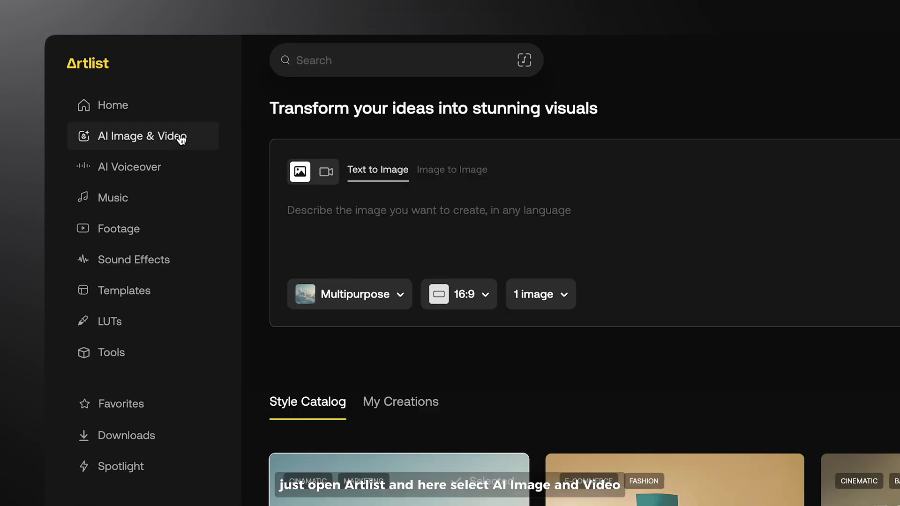
Switch to Text to Video and write the prompt about cats racing a red convertible down a desert highway
left_click(323, 178)
type("Two playful cats are hilariously crammed into a vibrant")
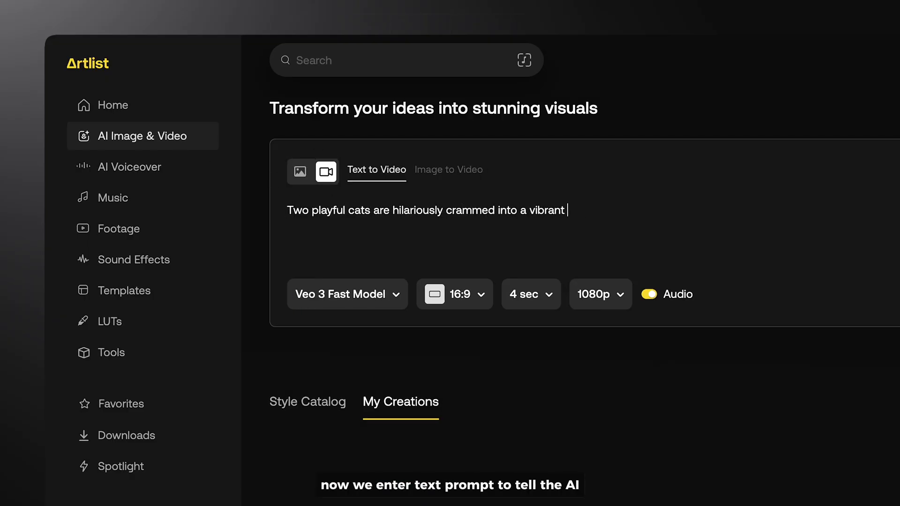
type("bright red convertible, racing down an isolated desert highway, the engine roaring wi")
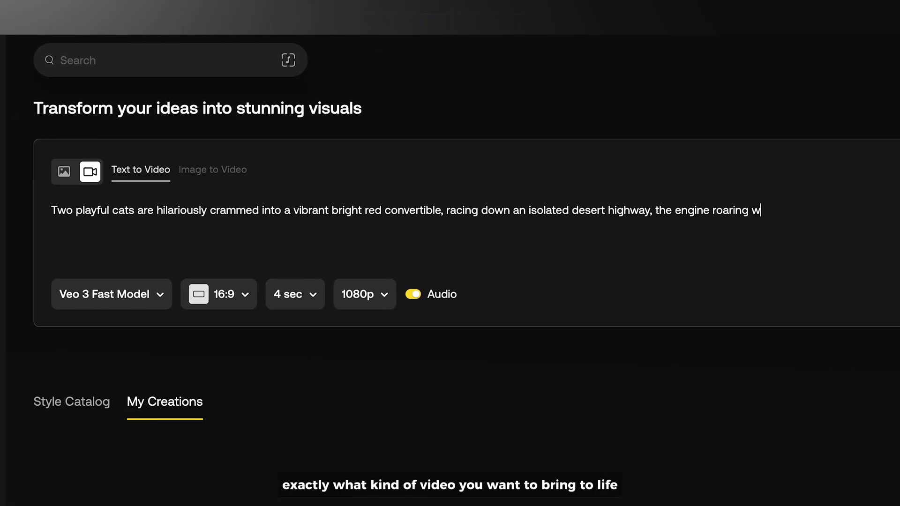
type("th excitement. One adventurous feline")
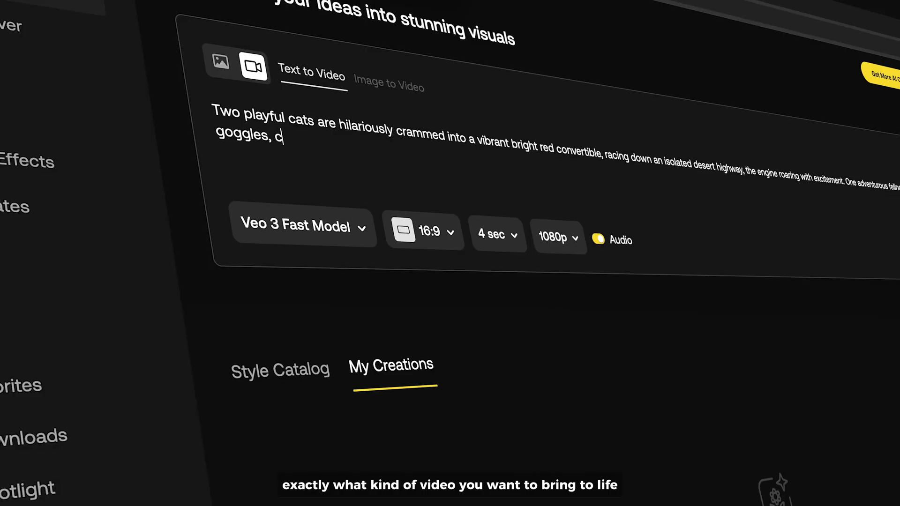
type(", adorned with stylish aviator goggles, confidently takes the wheel, while the other comically puzzled, clutches a map upside down, as their")
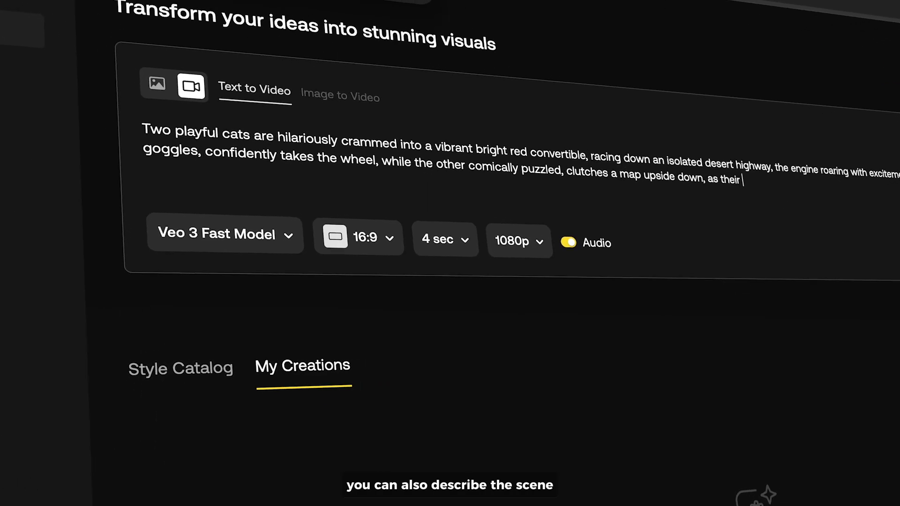
type(" fun whips dramatically into a whirlwind of cinematic absurdity,")
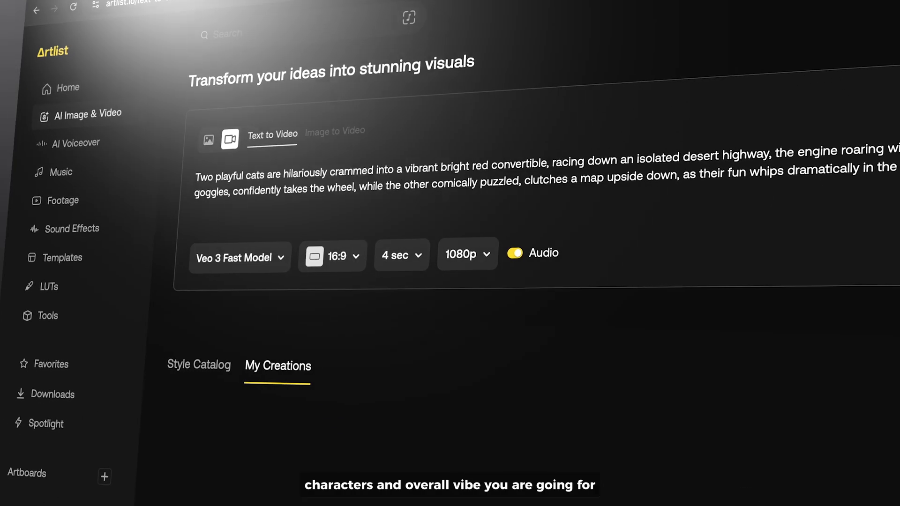
type(" blending vivid colors and exaggerated expressions, inviting laughter from the viewer")
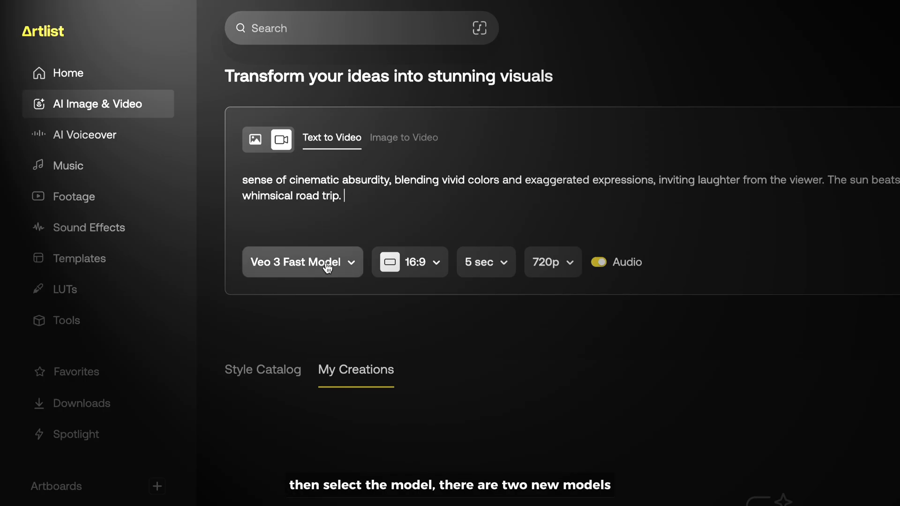
Set the video model to Sora 2, aspect ratio Landscape 16:9, and duration 8 seconds
left_click(327, 266)
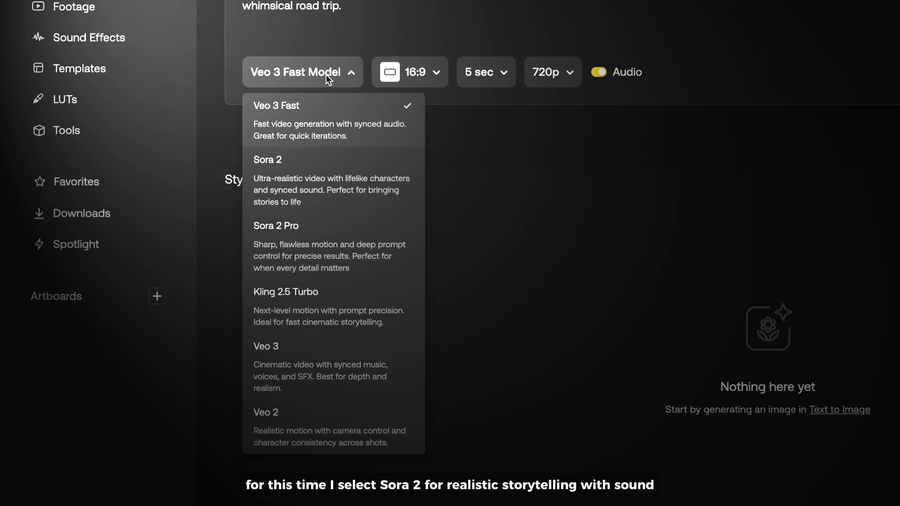
left_click(325, 168)
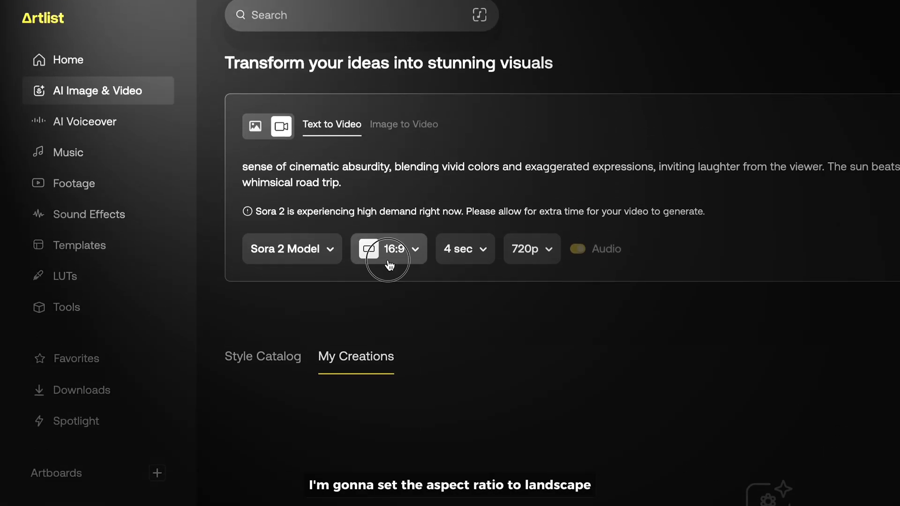
left_click(389, 266)
left_click(371, 306)
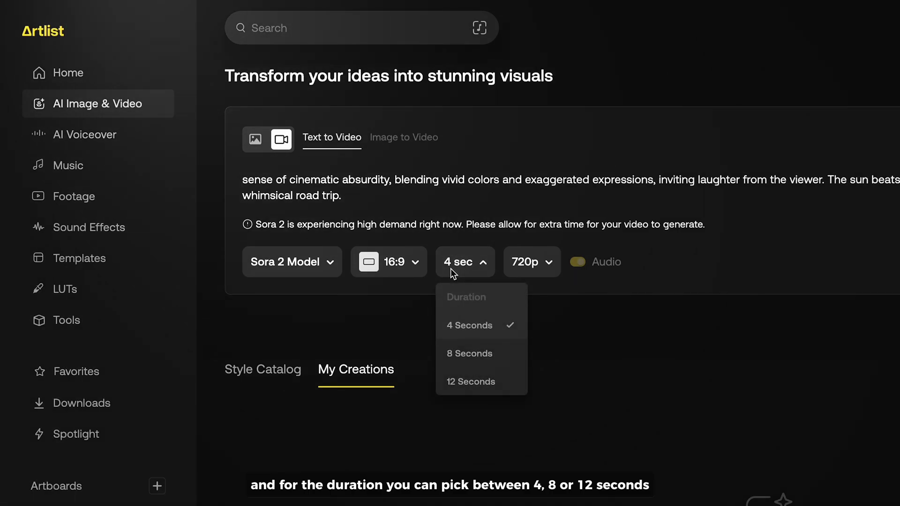
left_click(463, 359)
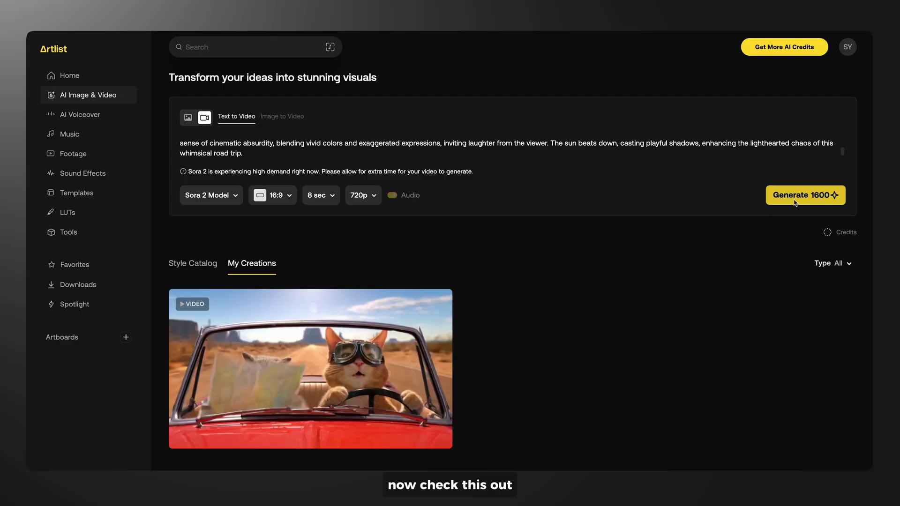
Open the generated cat convertible video and upscale it with Upscale 2000
left_click(368, 357)
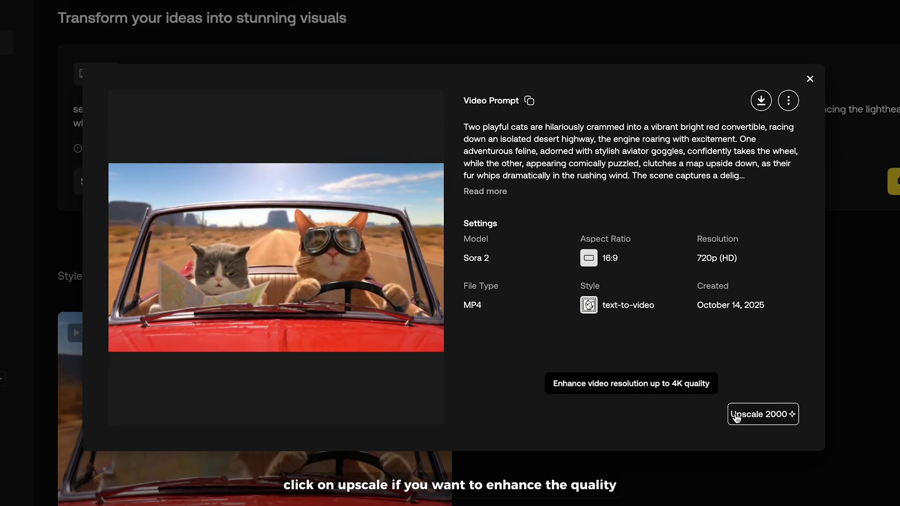
left_click(737, 416)
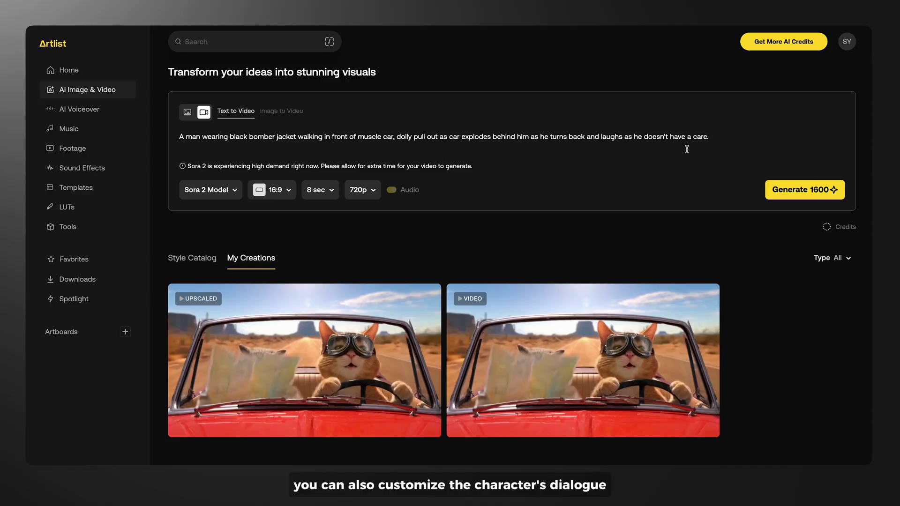
Enter the bomber-jacket exploding-car prompt with its quoted dialogue and generate the video
type("I told you, when things are on")
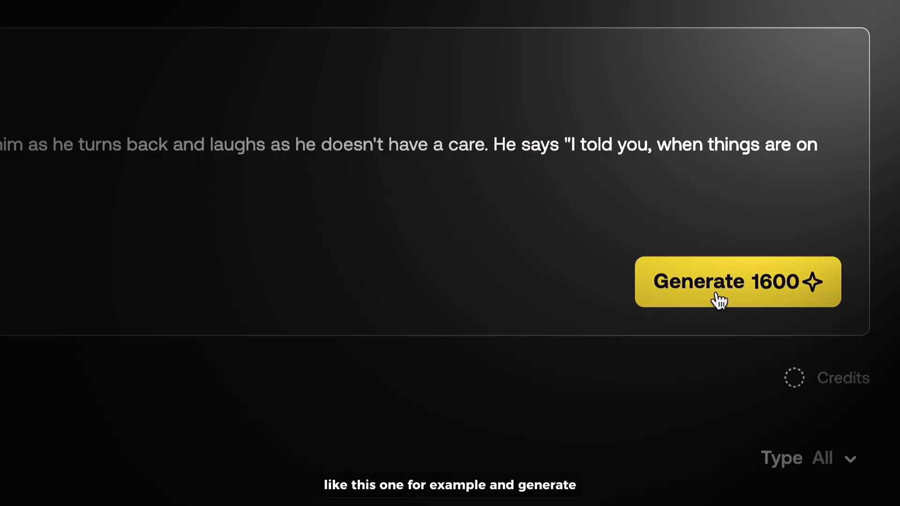
left_click(715, 291)
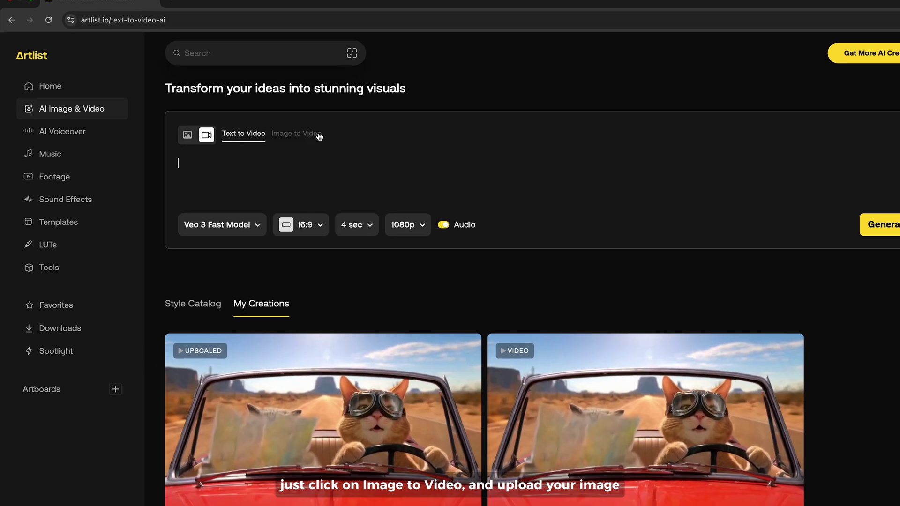
Upload Photo 1.jpg for Image to Video and replace the suggested prompt with a beach commercial description
left_click(291, 135)
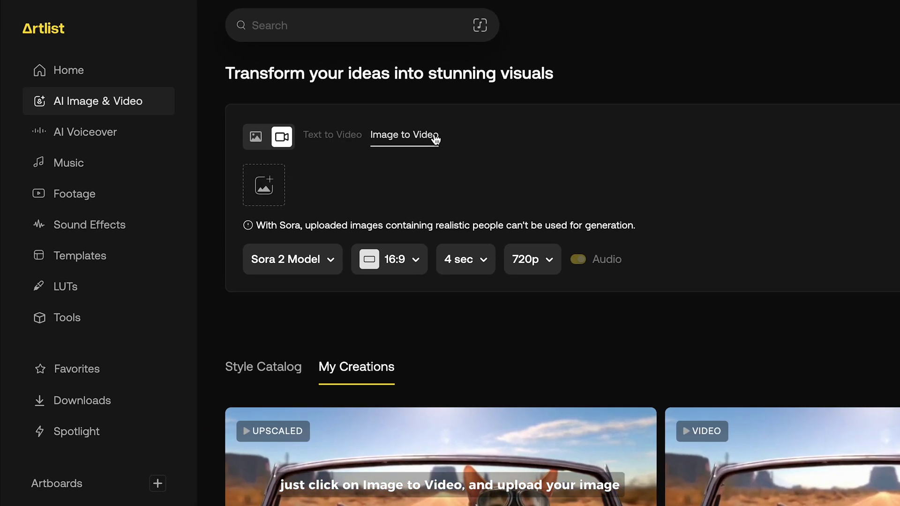
left_click(281, 181)
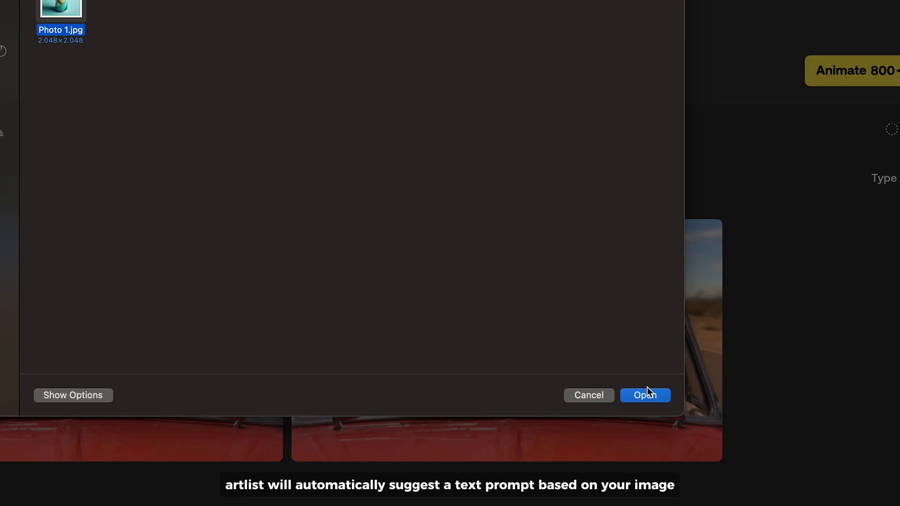
left_click(645, 393)
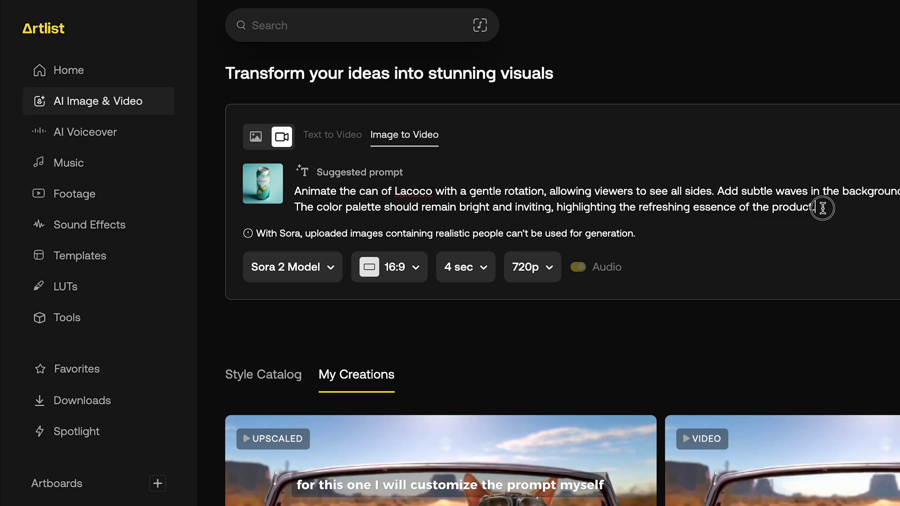
left_click_drag(823, 208, 736, 196)
type("Make")
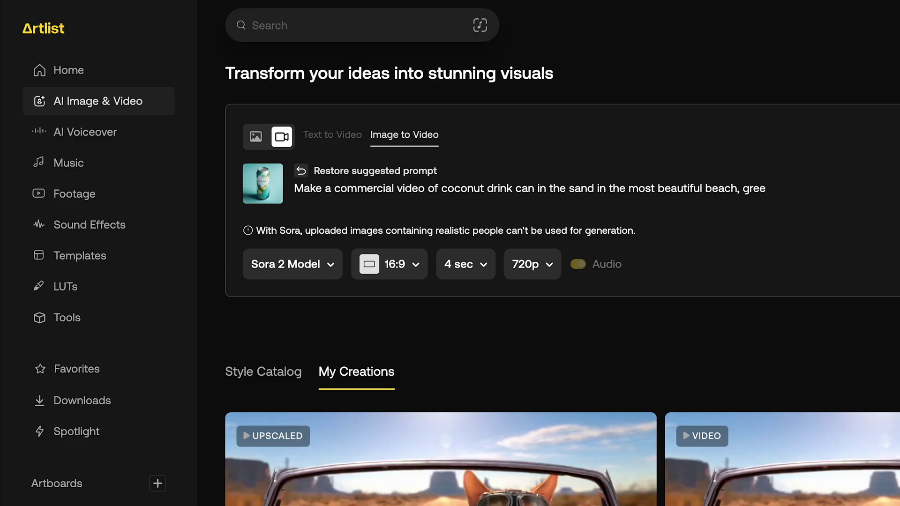
Set Sora 2 Pro, 8 seconds and 1080p, then animate the coconut-drink clip
left_click(280, 274)
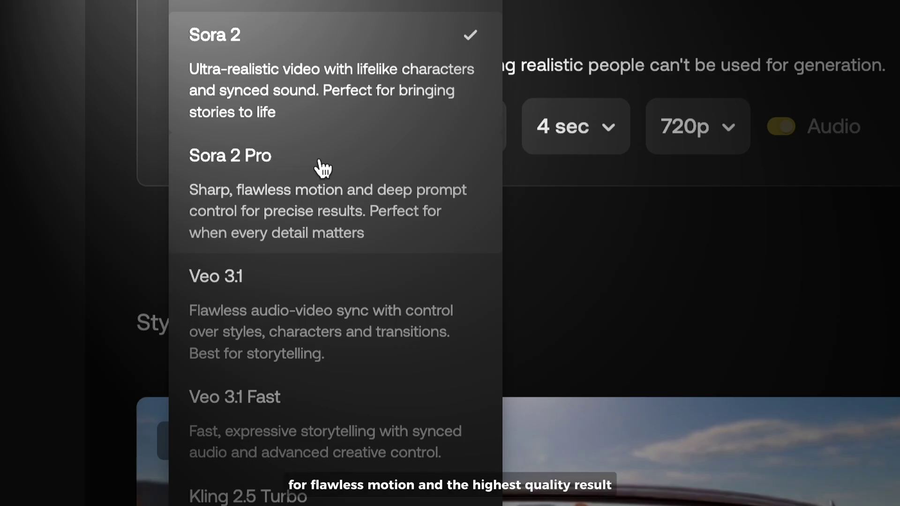
left_click(325, 167)
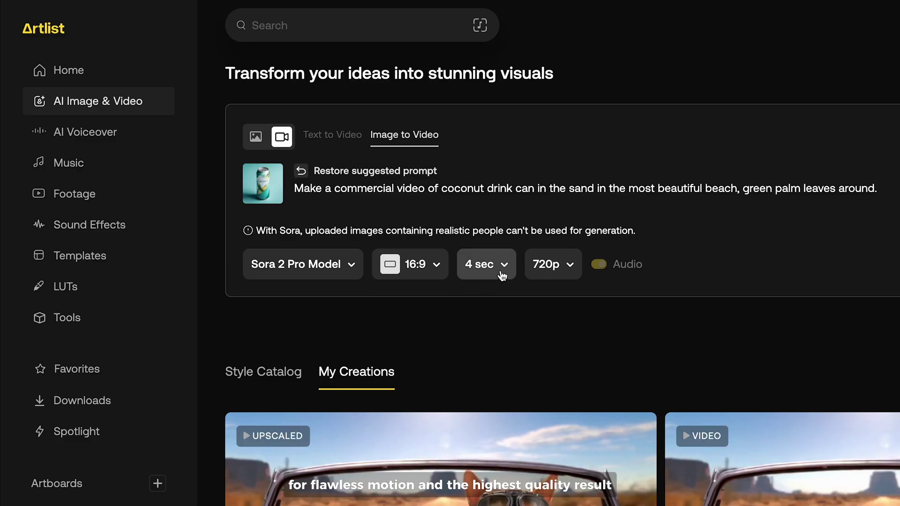
left_click(502, 275)
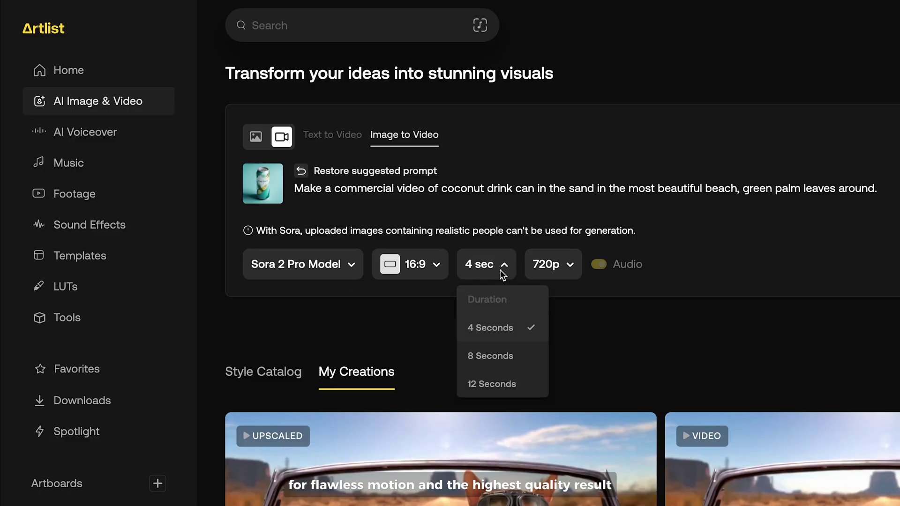
left_click(515, 354)
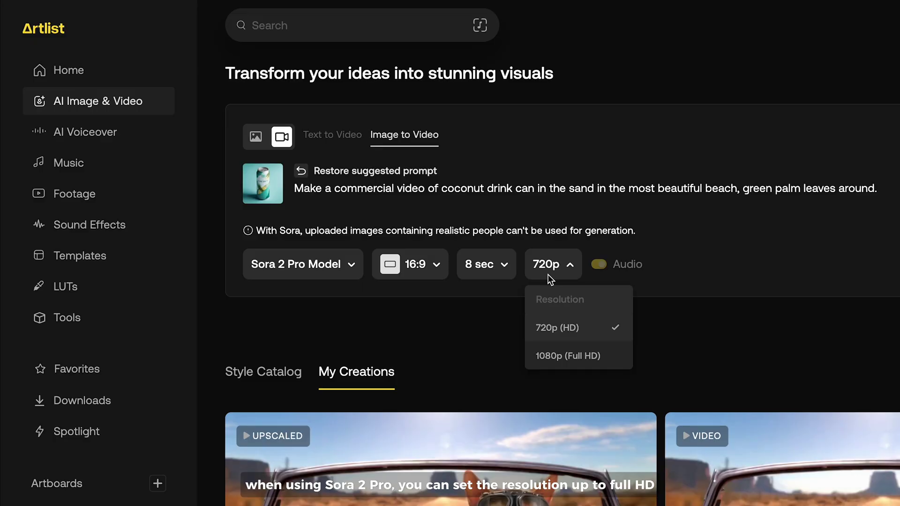
left_click(568, 357)
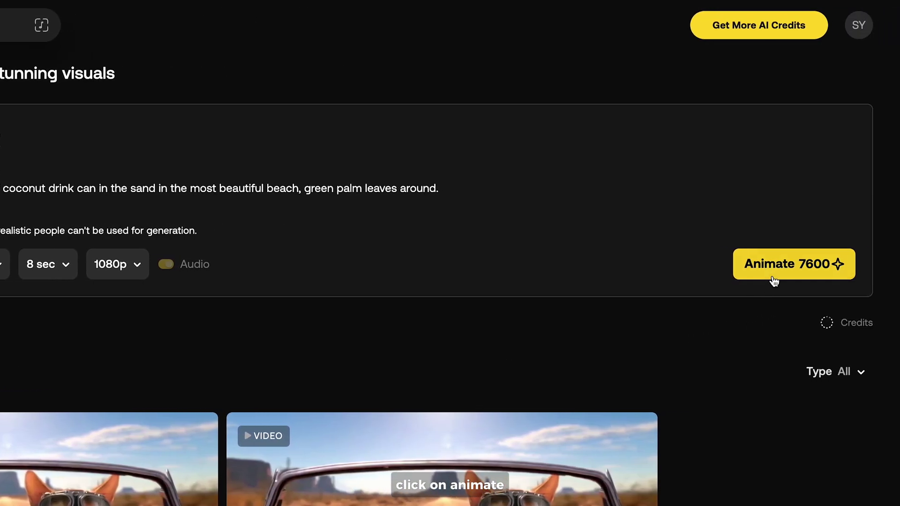
left_click(774, 281)
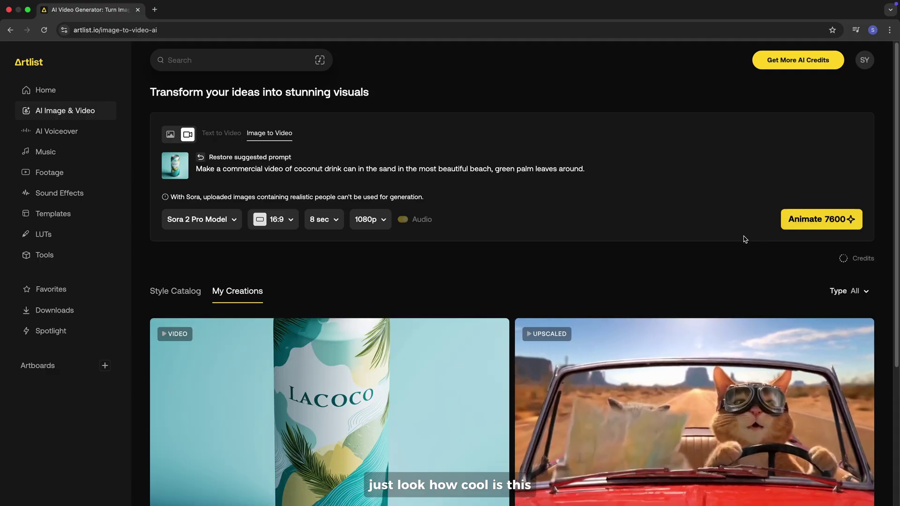
Open the finished Lacoco coconut-drink video from My Creations to preview it
left_click(410, 359)
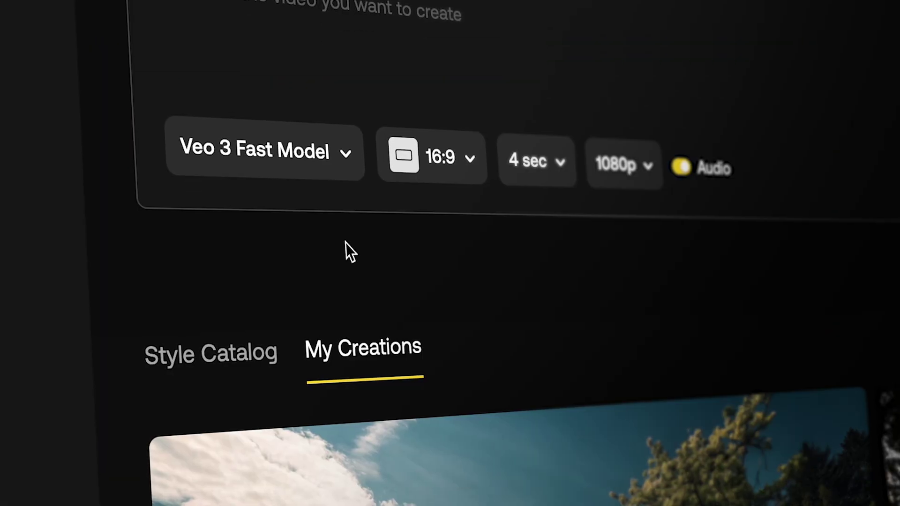
left_click(311, 169)
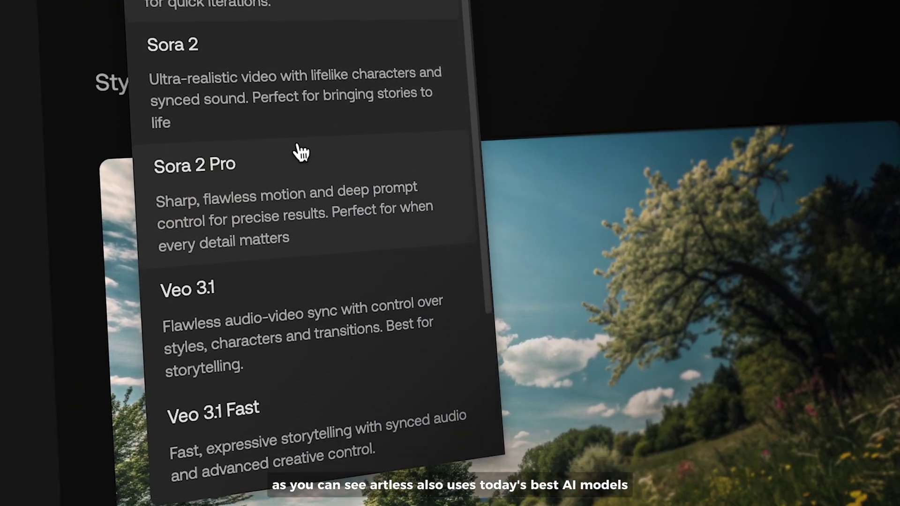
scroll(300, 149, "down", 5)
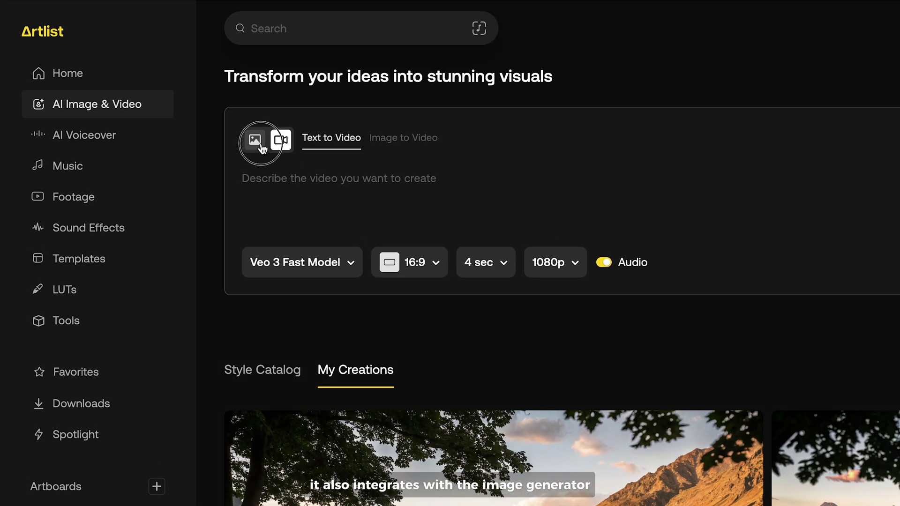
Switch to Text to Image and write the summer nature prompt with blue sky, trees and soft sunlight
left_click(255, 140)
type("Blue sky, green trees and grass with a hint of yellow, vibrant summer atmosphere, lively ener")
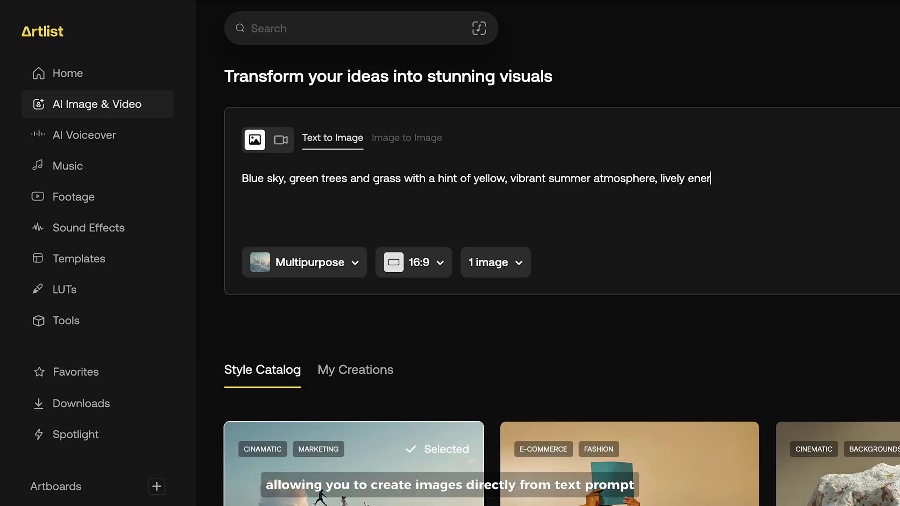
type("gy, nature's vitality, soft su")
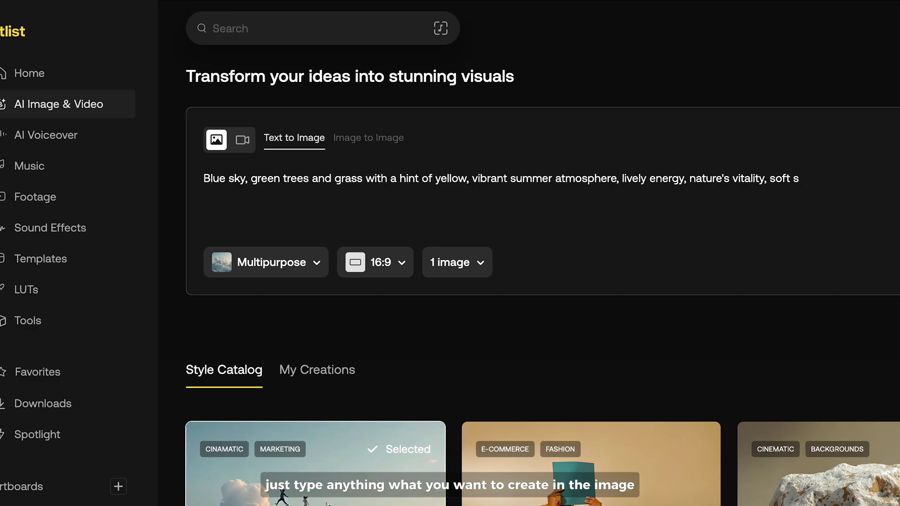
type("nlight, blo")
type("oming flowers, a se")
type("nse of fres")
type("hness and")
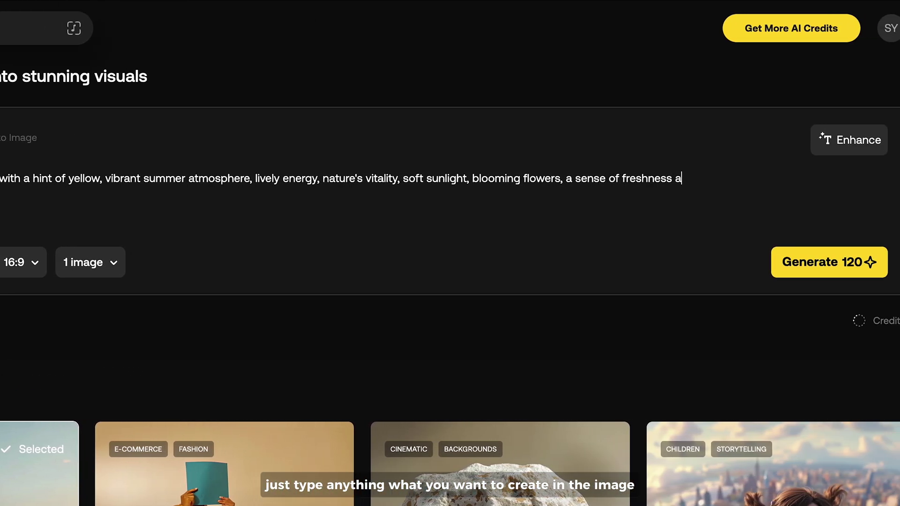
type(" renewal, summer vibes, d")
type("elivery s")
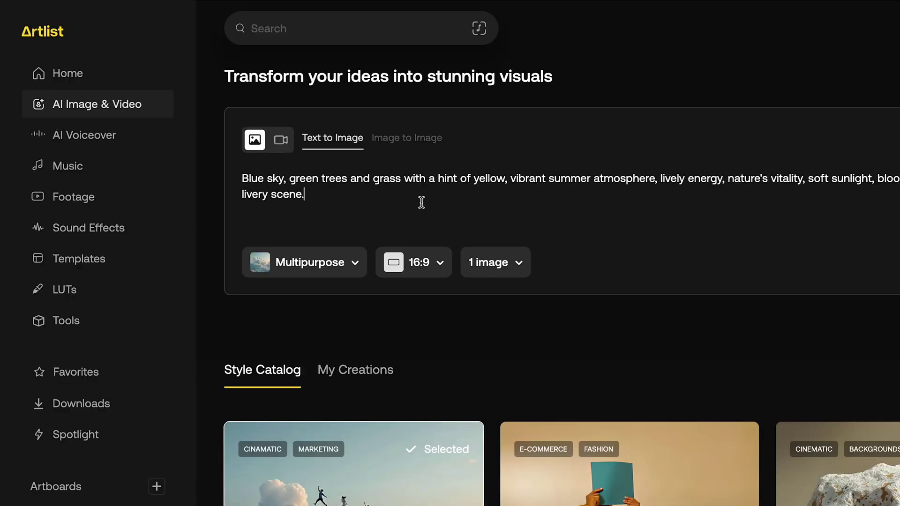
Open the Multipurpose style dropdown and scroll through the full Style Catalog grid
left_click(328, 261)
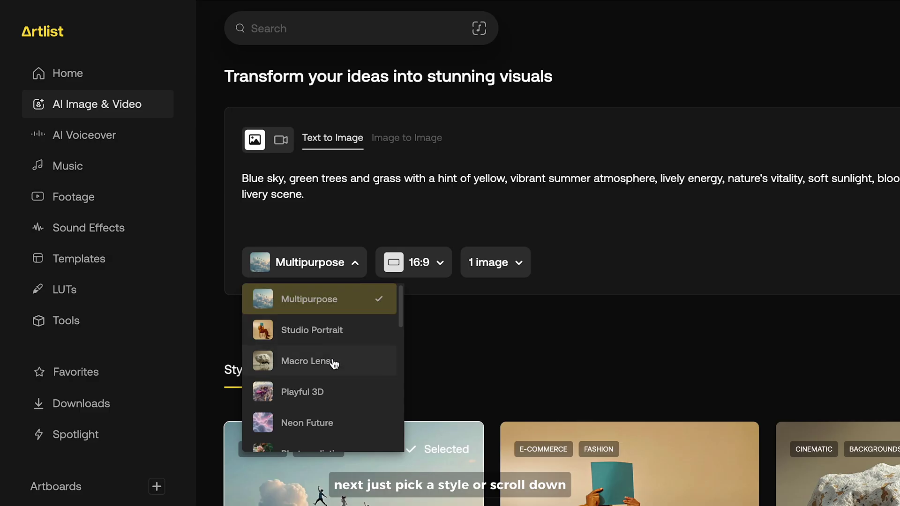
left_click(460, 356)
scroll(460, 356, "down", 5)
scroll(317, 252, "down", 3)
scroll(316, 252, "down", 5)
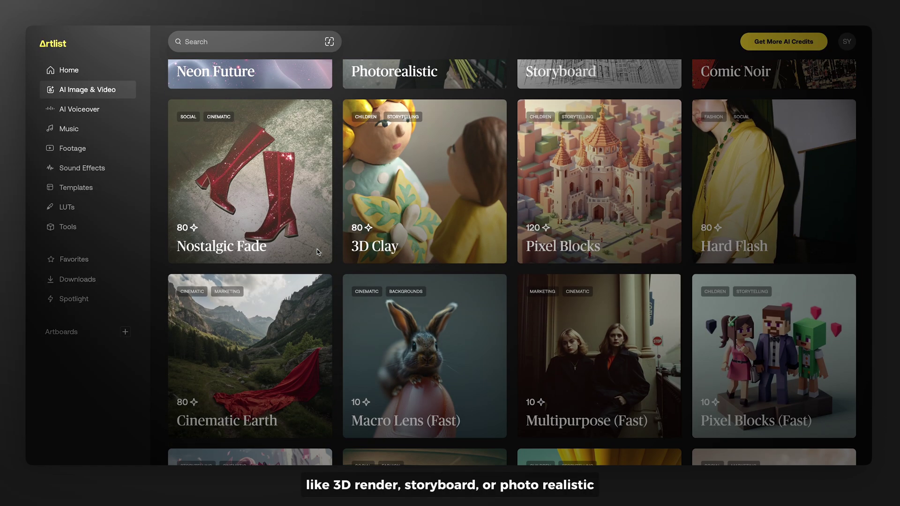
scroll(317, 252, "down", 2)
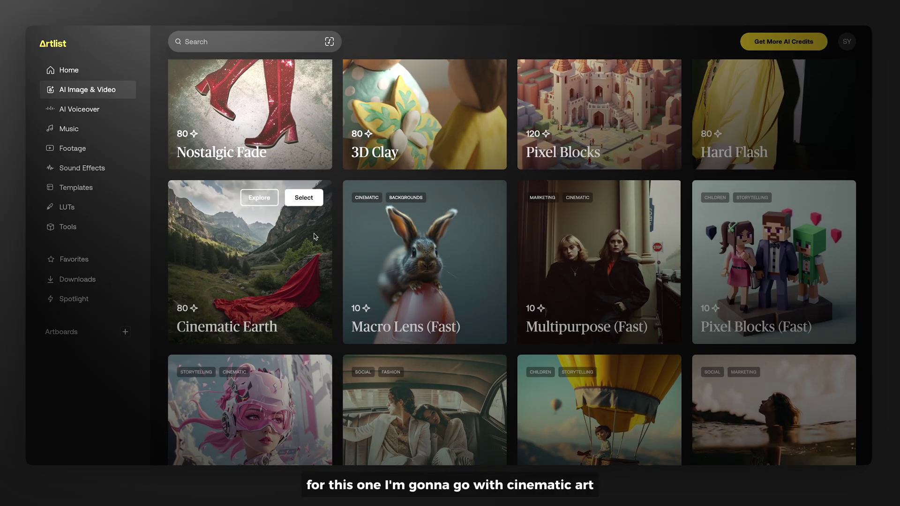
Generate two 16:9 Cinematic Earth images from the enhanced summer-scene prompt
left_click(309, 206)
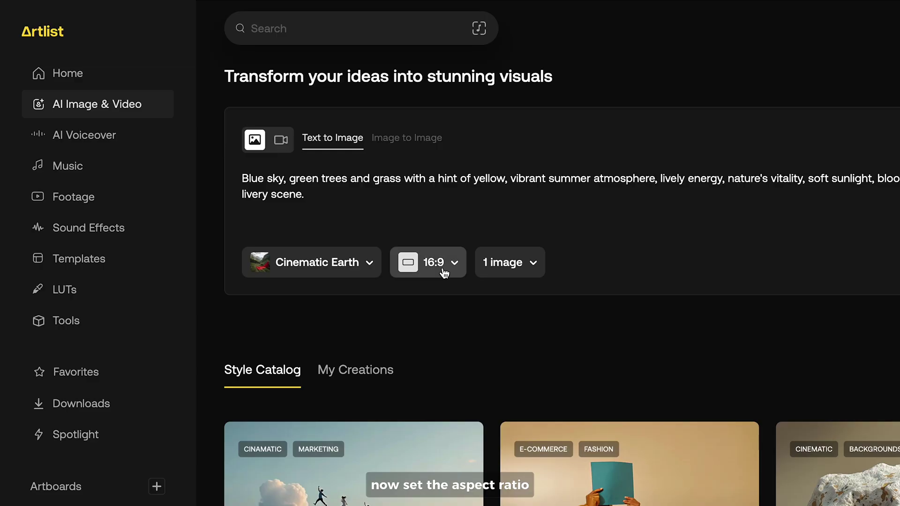
left_click(444, 273)
left_click(452, 310)
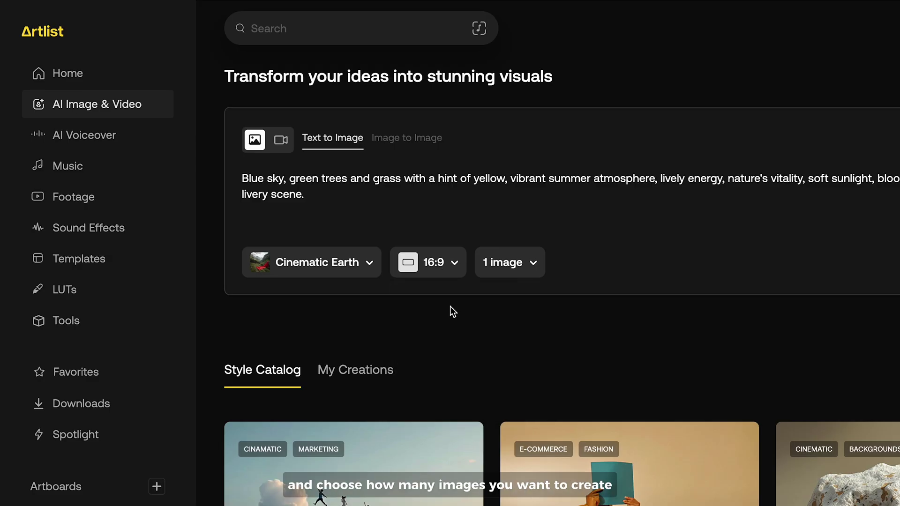
left_click(493, 268)
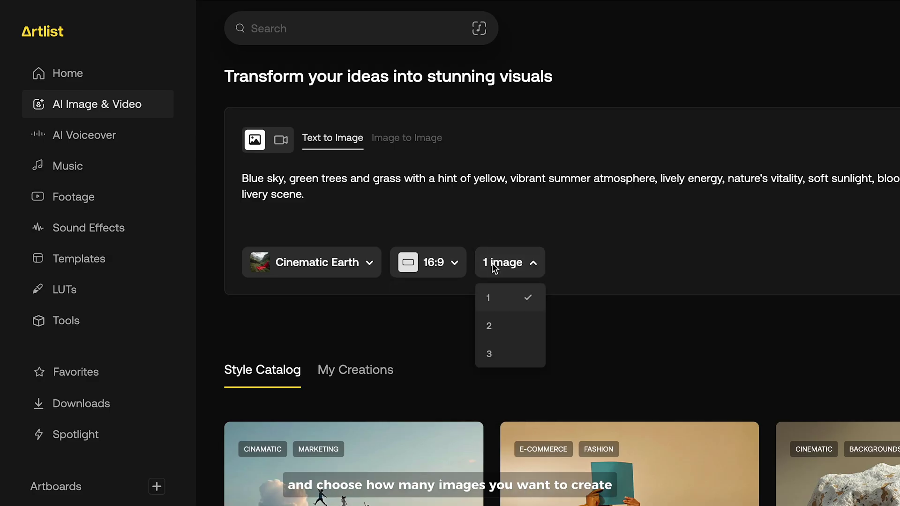
left_click(496, 326)
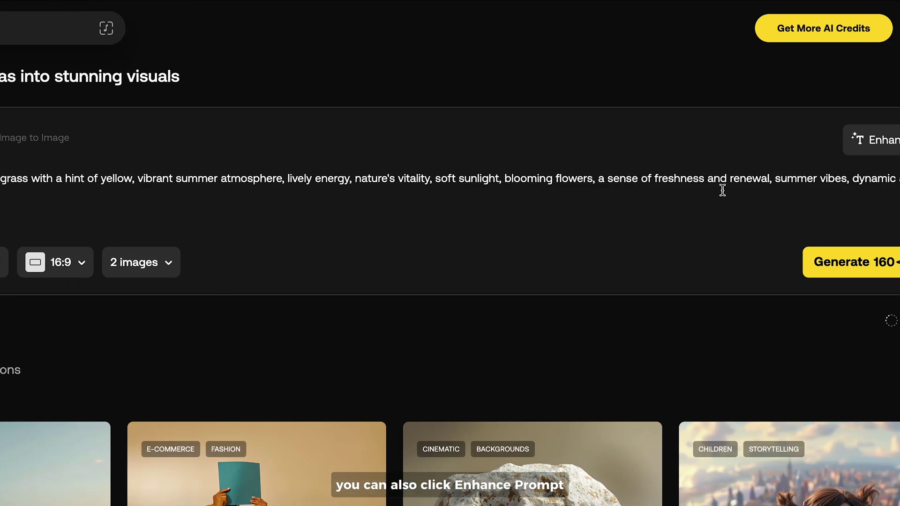
left_click(796, 151)
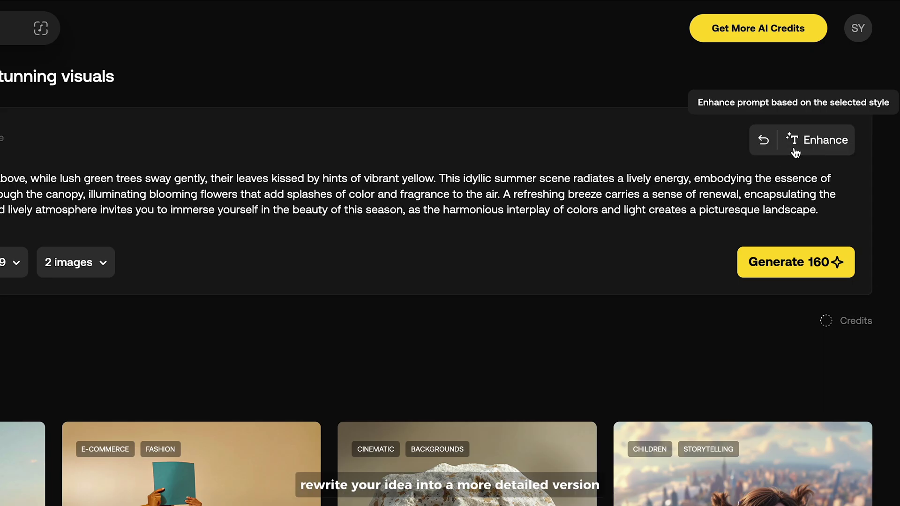
left_click(775, 276)
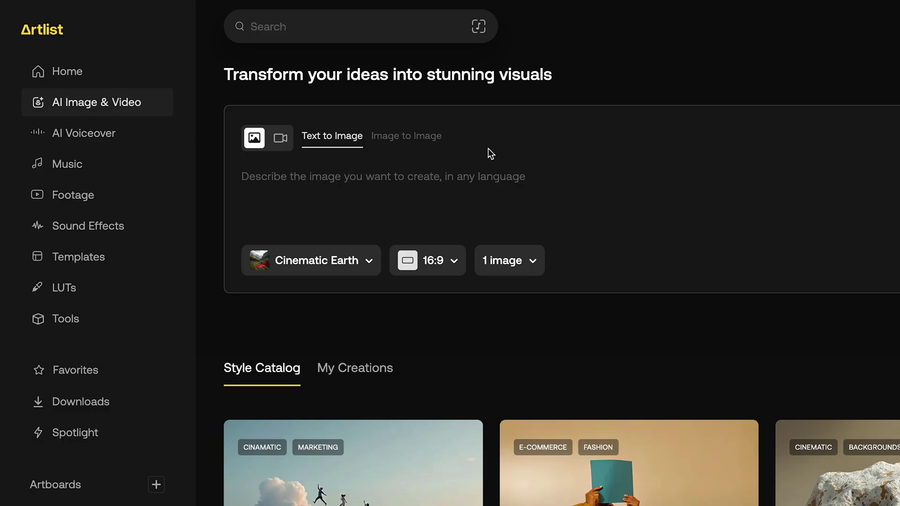
In Image to Image, upload Portrait.png, Photo 1.jpg and BG Field.png as references
left_click(435, 142)
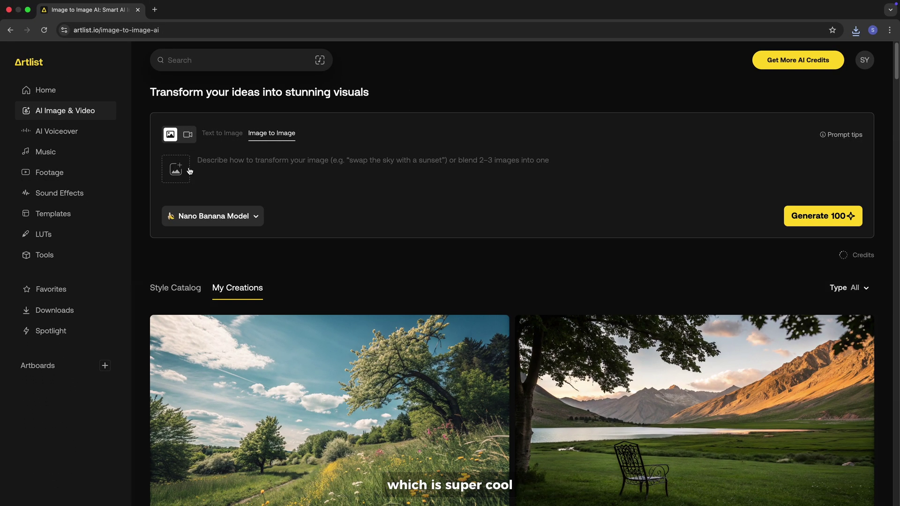
left_click(177, 170)
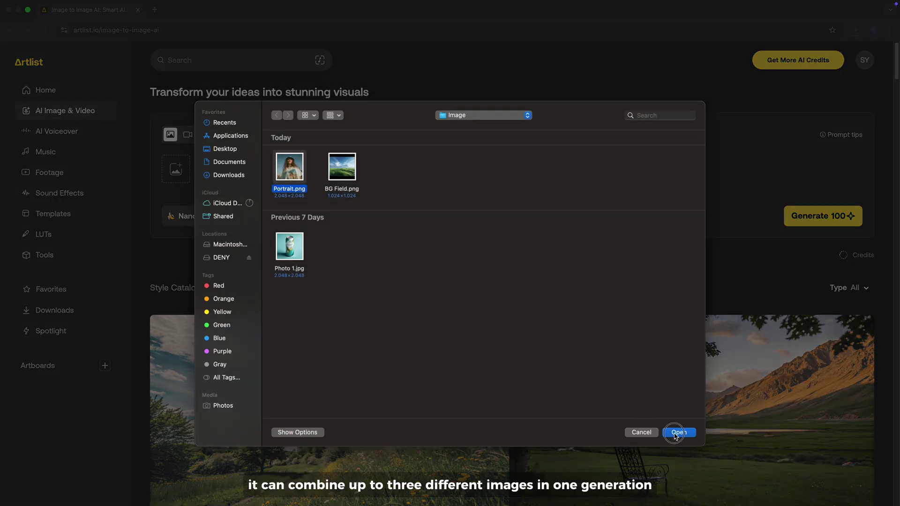
left_click(676, 434)
left_click(220, 174)
left_click(294, 271)
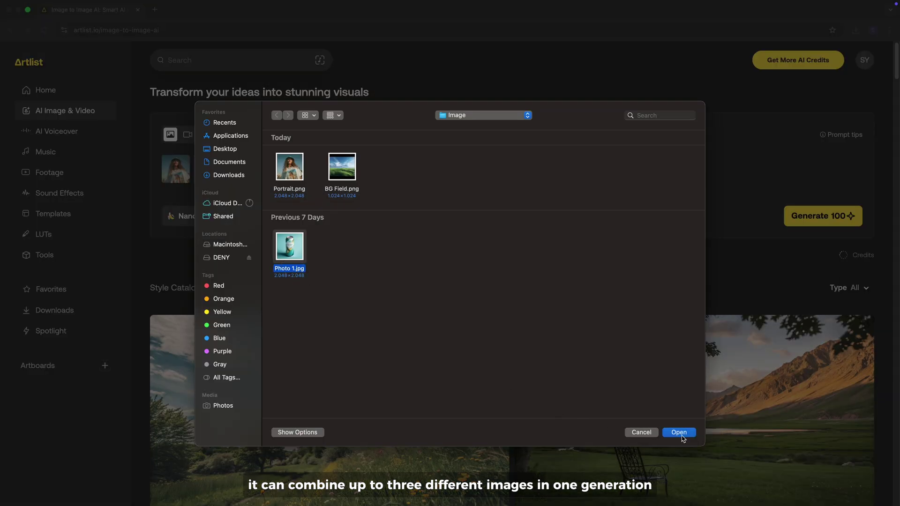
left_click(680, 434)
left_click(241, 169)
left_click(341, 173)
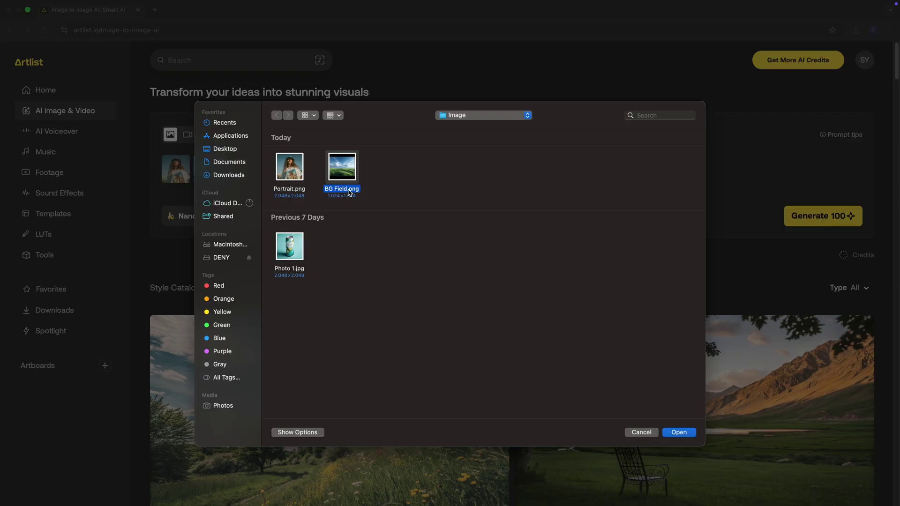
left_click(679, 432)
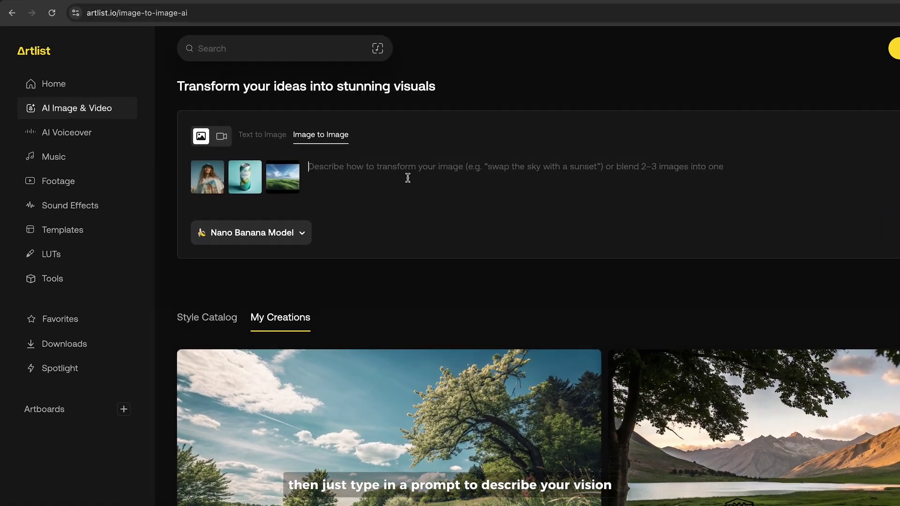
Prompt 'A woman holding a drink in the field', blend the references with Seedream 4.0, and view the result
type("A woman holding a drink in the field")
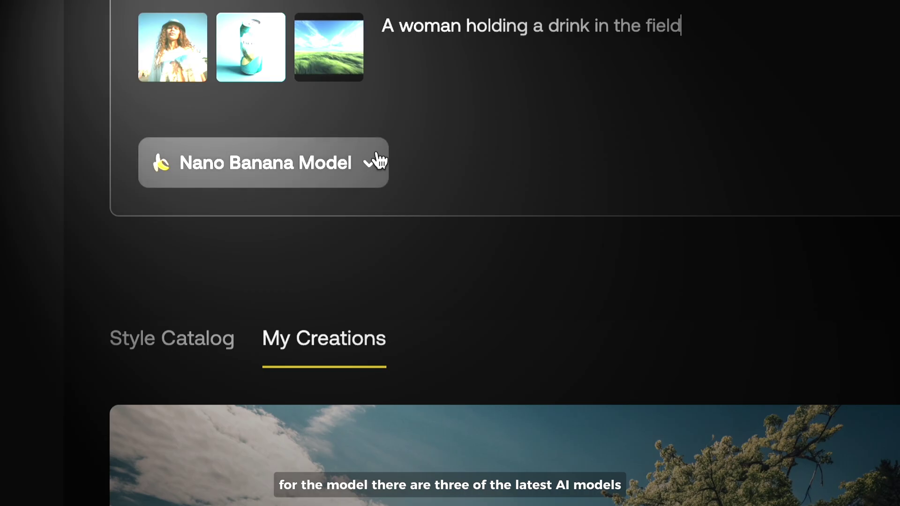
left_click(385, 260)
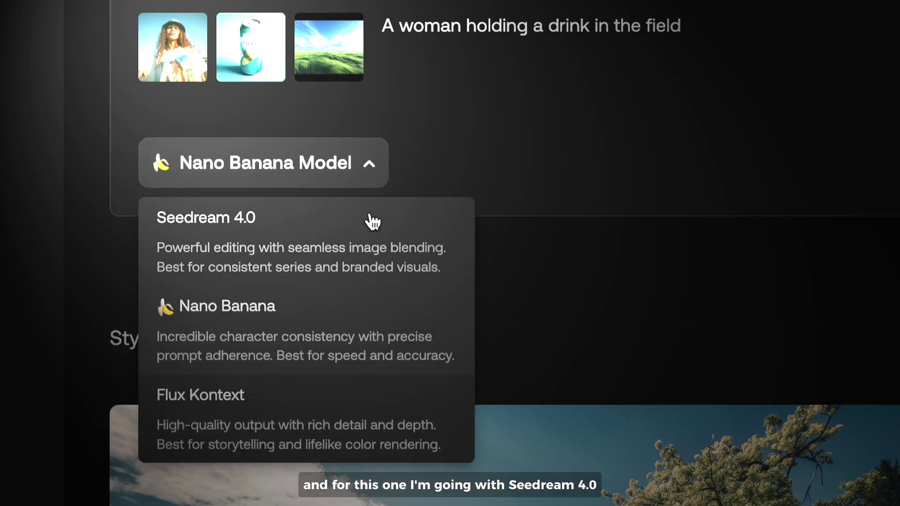
left_click(369, 257)
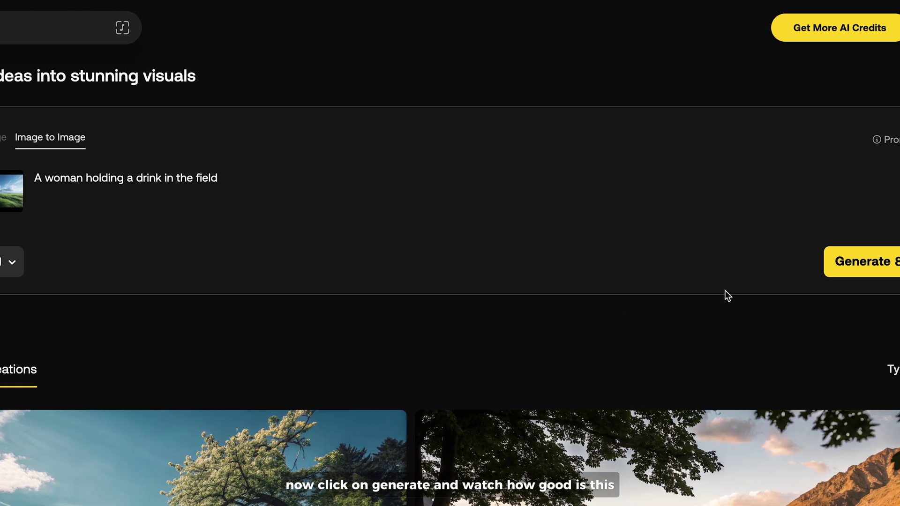
left_click(752, 264)
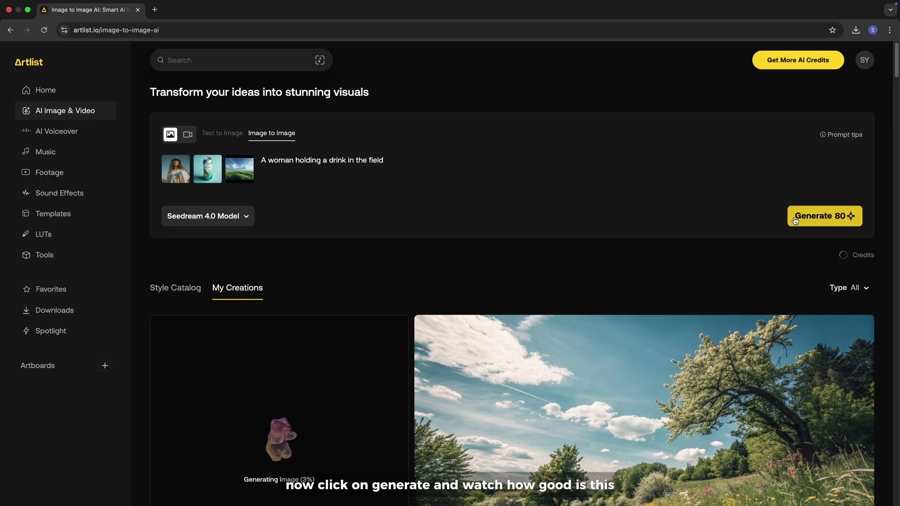
mouse_move(348, 353)
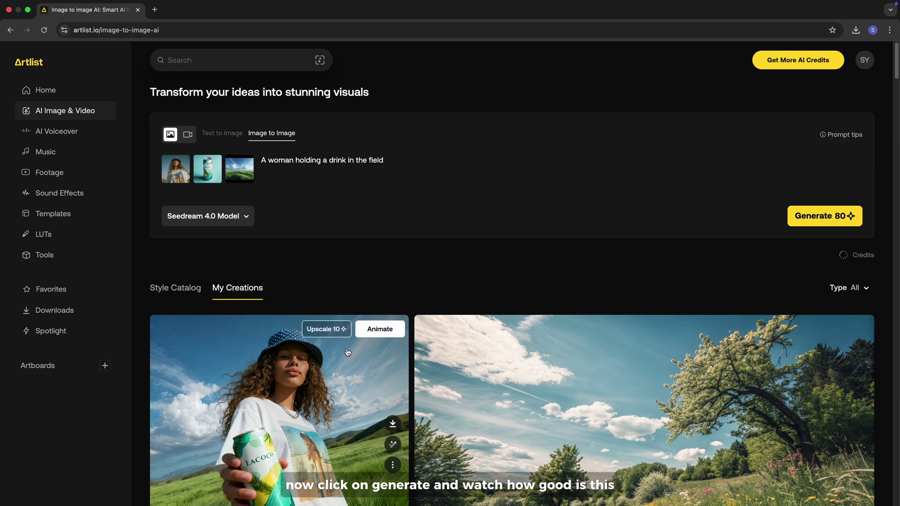
left_click(342, 360)
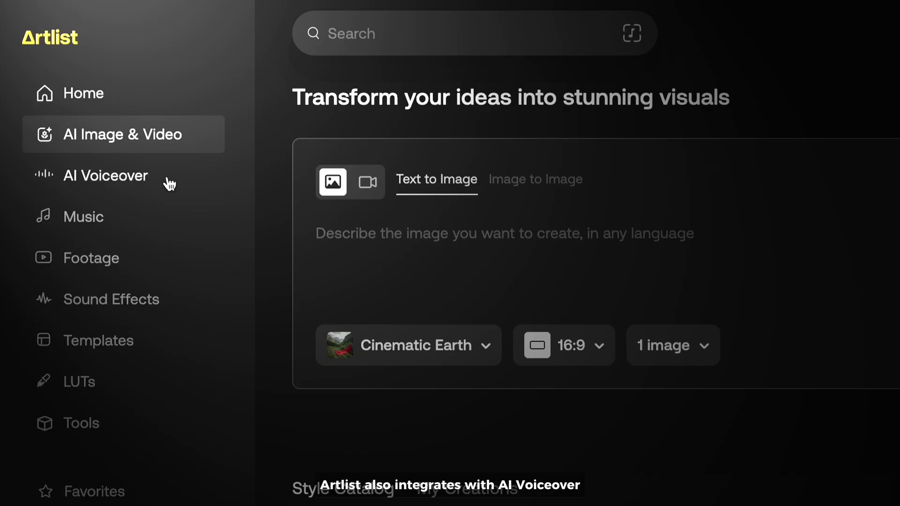
Paste the coconut-water script into AI Voiceover and review language, accent, speed, emotion and effect options
left_click(170, 184)
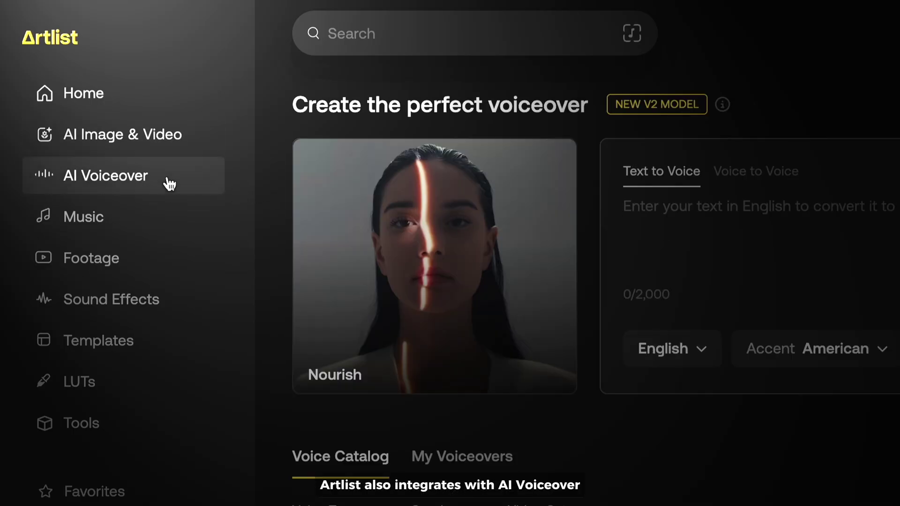
type("Drink fresh coconut water — from real coconuts.")
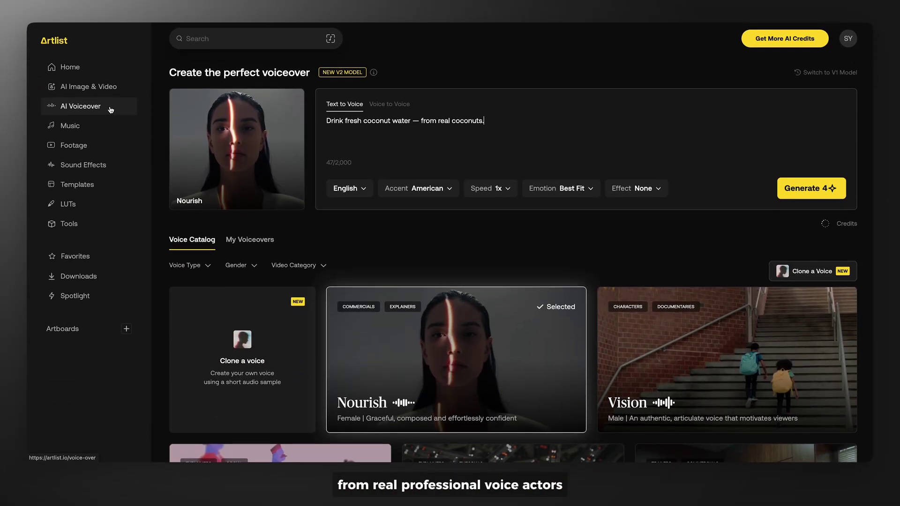
left_click(363, 188)
left_click(412, 188)
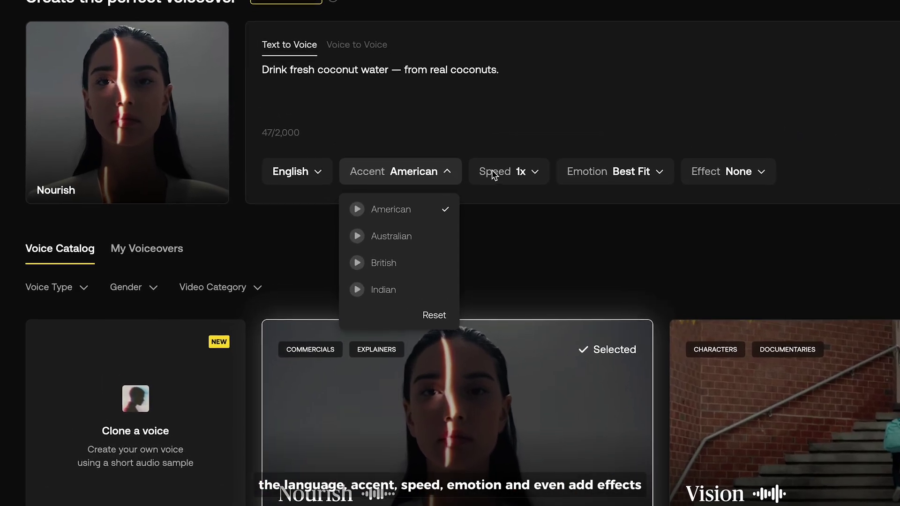
left_click(497, 173)
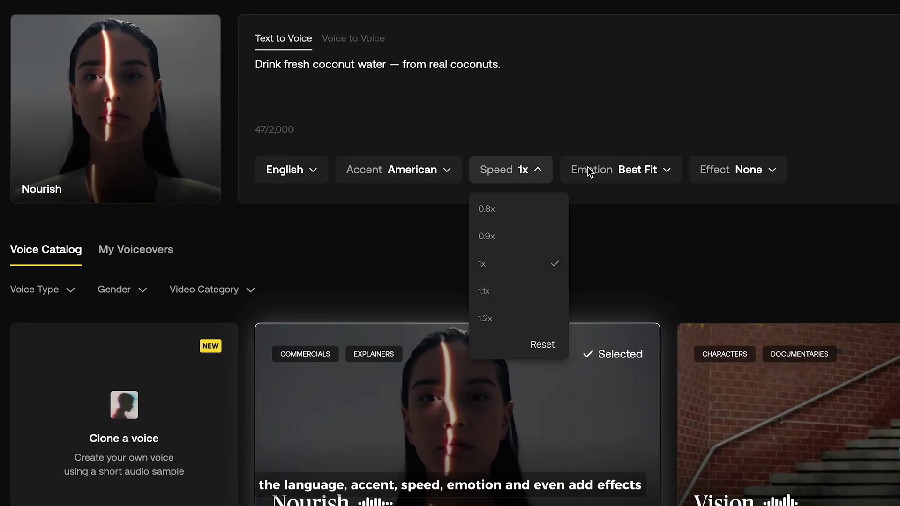
left_click(602, 173)
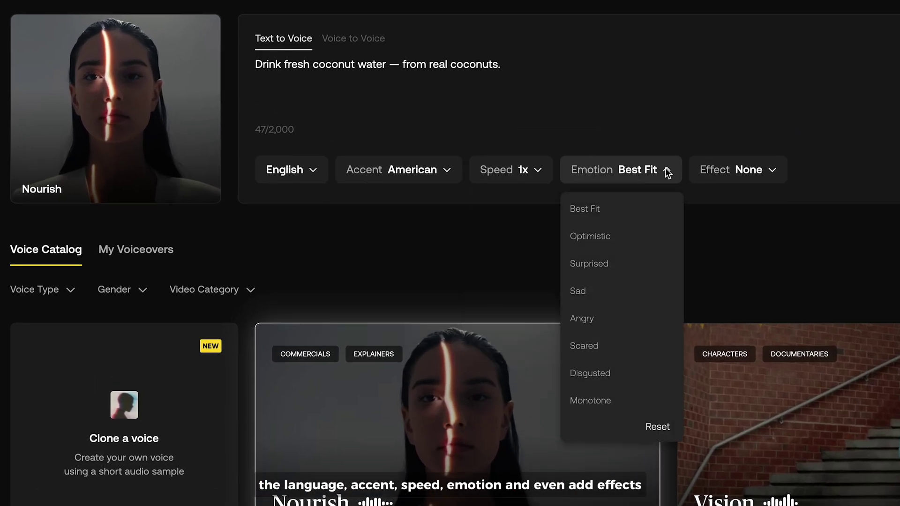
left_click(717, 173)
left_click(719, 174)
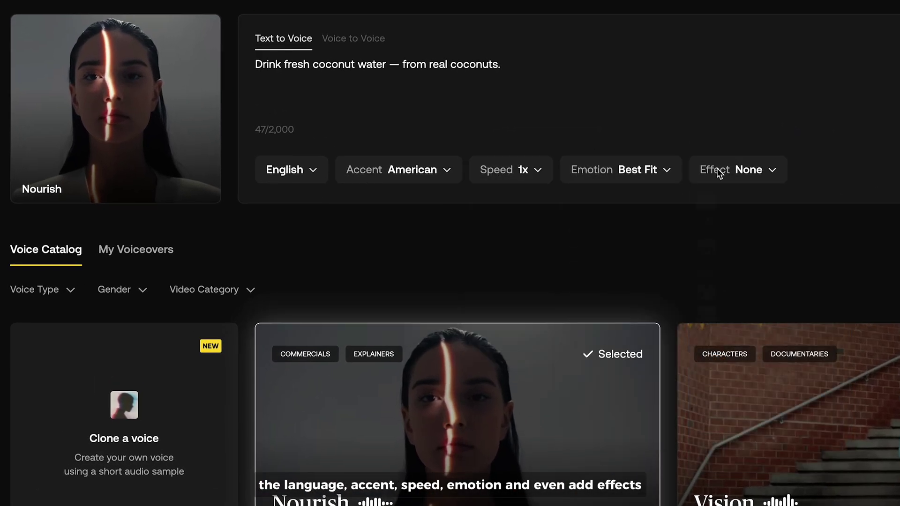
Scroll through the voice catalog and select the male Vision voice
scroll(645, 225, "down", 5)
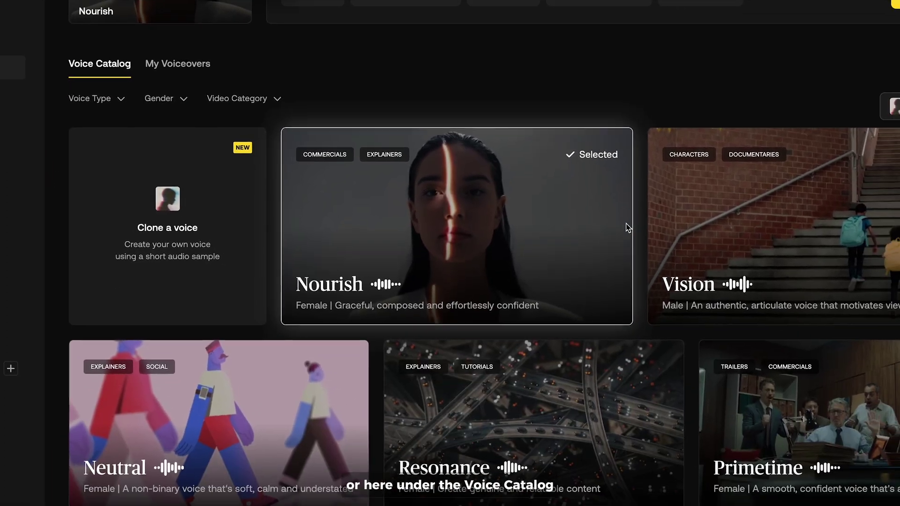
scroll(586, 230, "down", 4)
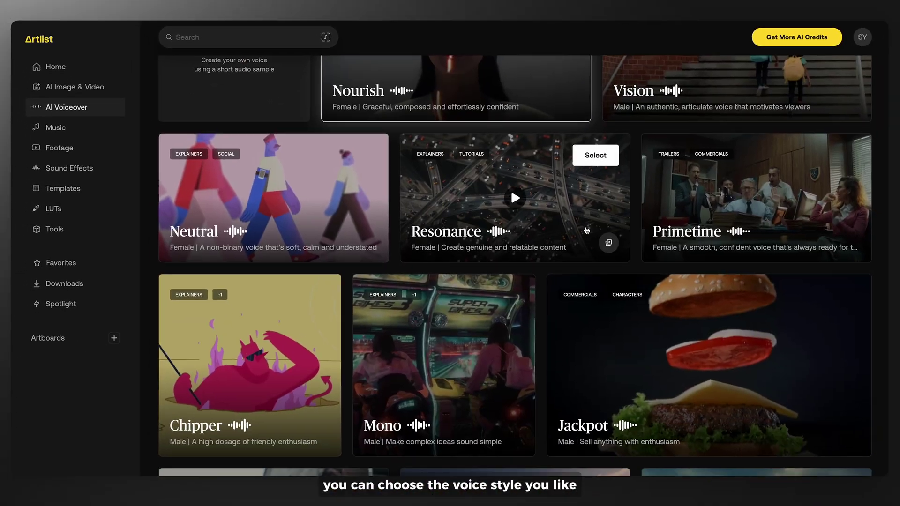
scroll(586, 230, "down", 2)
scroll(586, 229, "down", 2)
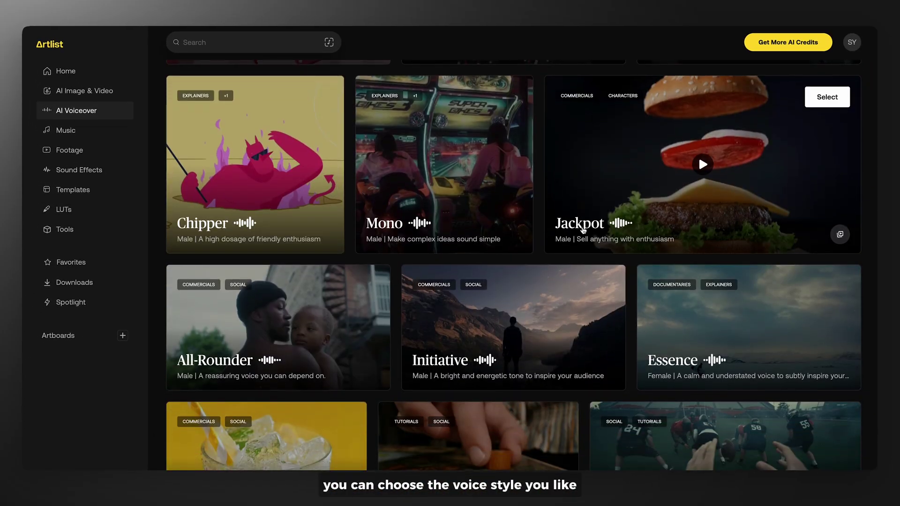
scroll(587, 230, "down", 2)
scroll(583, 230, "down", 3)
scroll(583, 230, "down", 3)
scroll(583, 229, "down", 5)
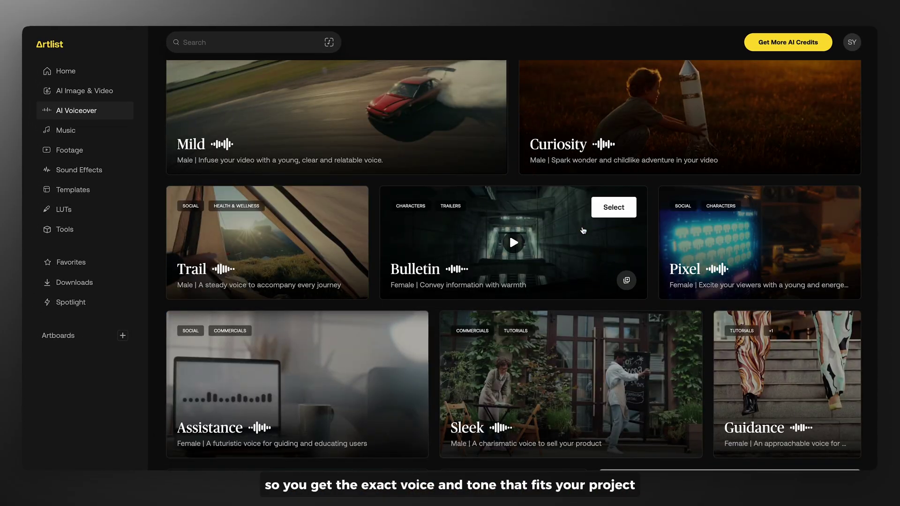
scroll(582, 231, "down", 2)
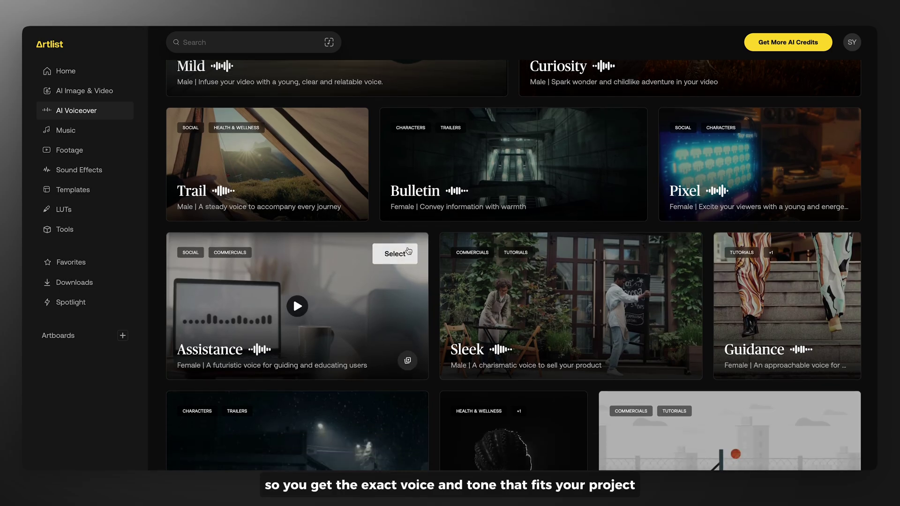
left_click(407, 252)
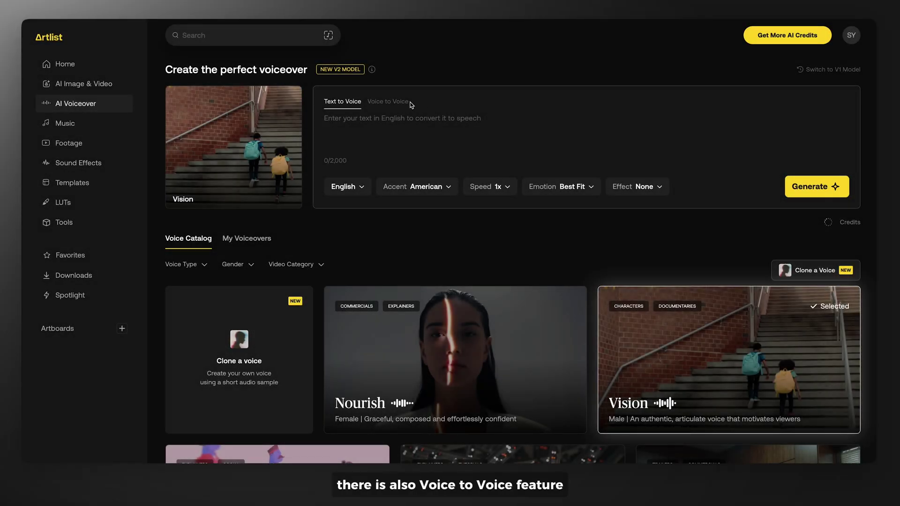
Set up Voice to Voice with the Resonance voice and view its effect options
left_click(406, 105)
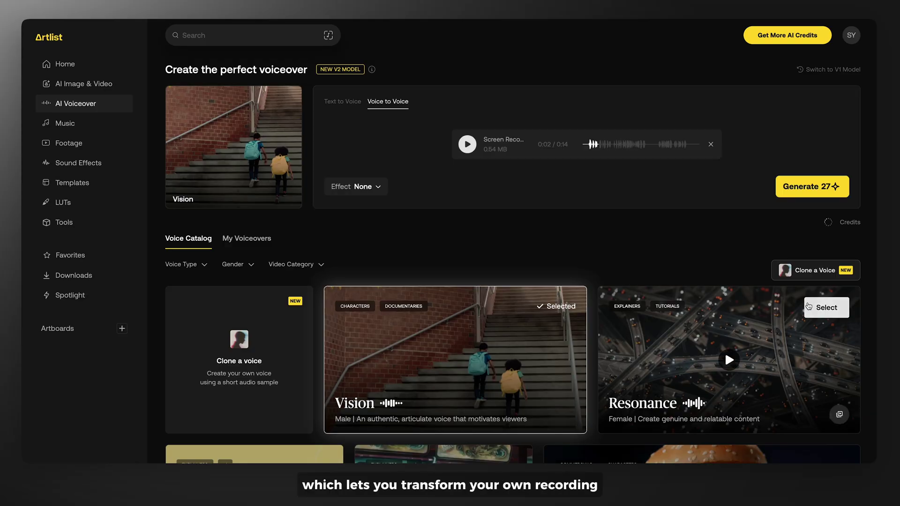
left_click(826, 307)
left_click(375, 186)
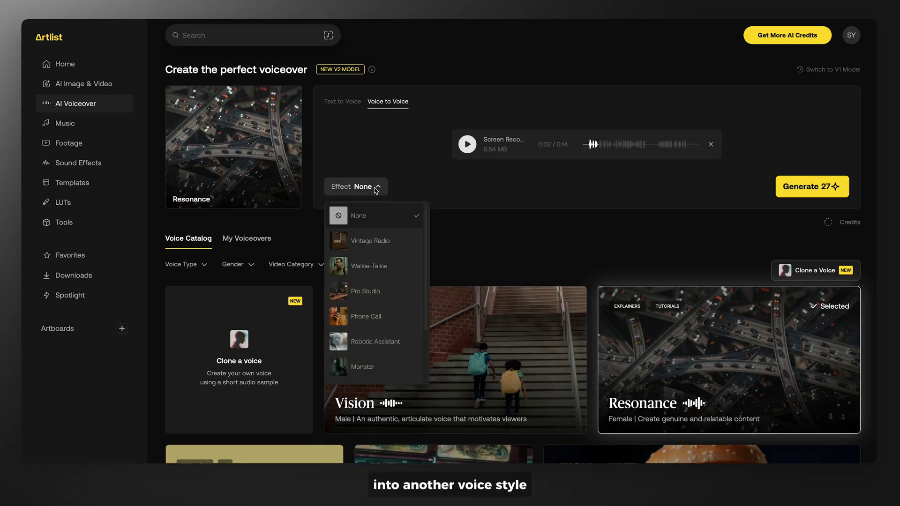
scroll(477, 183, "down", 3)
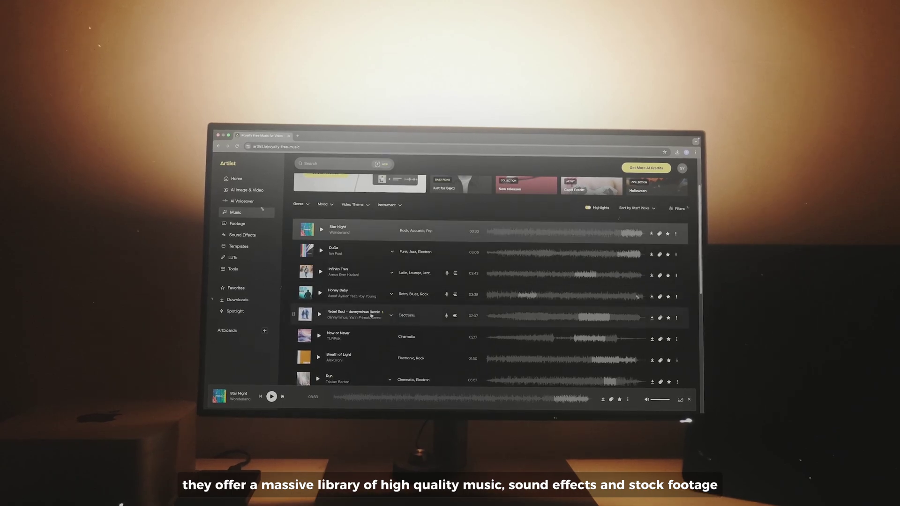
Open the Rebel Soul remix track details and scroll through the page
left_click(356, 334)
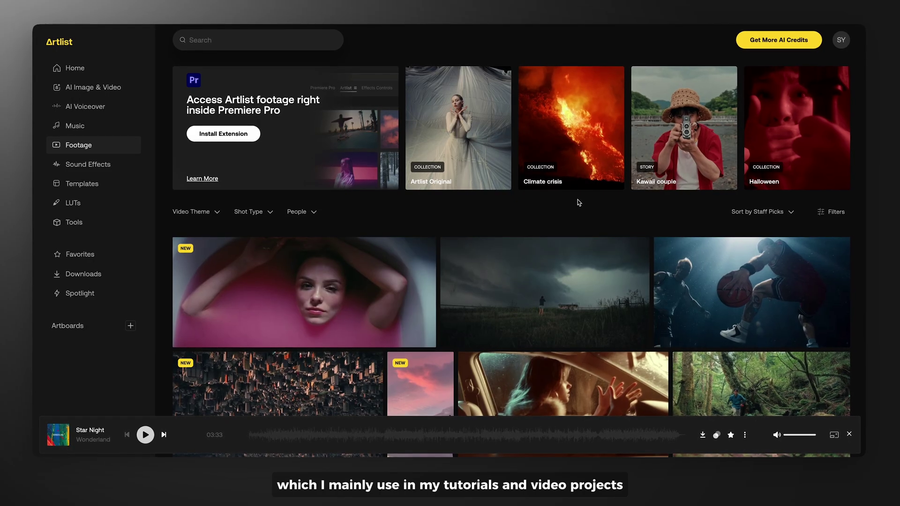
scroll(578, 201, "down", 2)
scroll(579, 203, "down", 4)
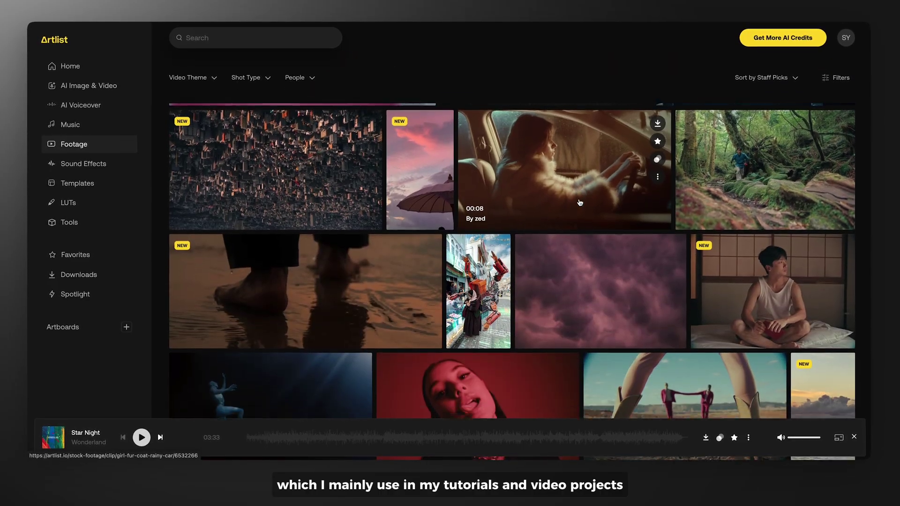
scroll(579, 202, "down", 3)
scroll(581, 203, "down", 4)
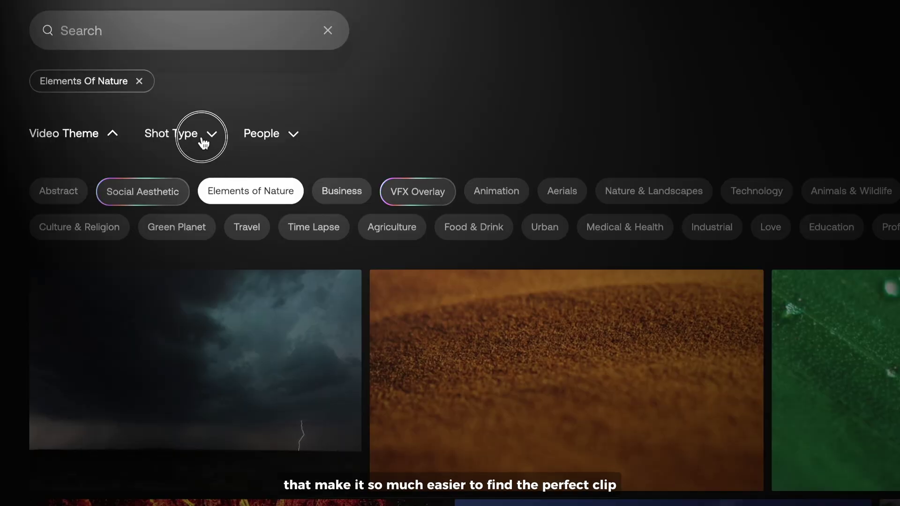
Filter footage to Tripod shots and music to the Exciting mood
left_click(202, 140)
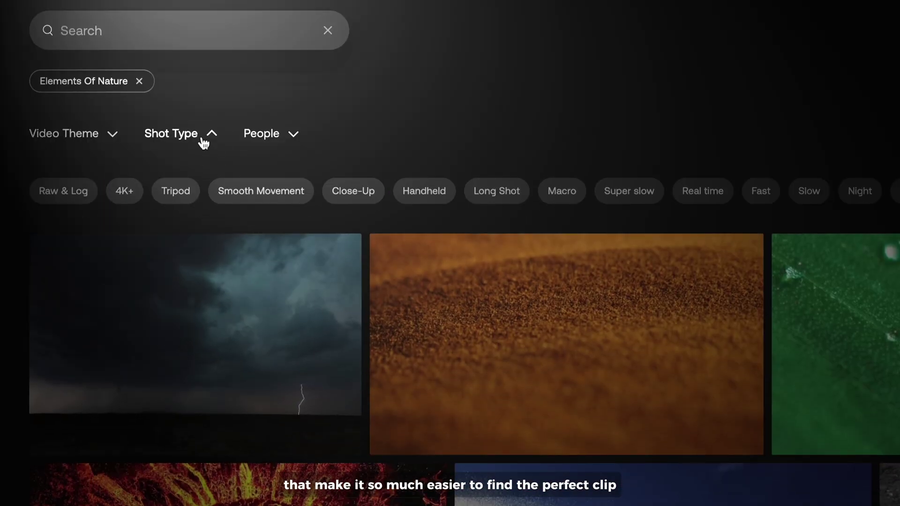
left_click(187, 196)
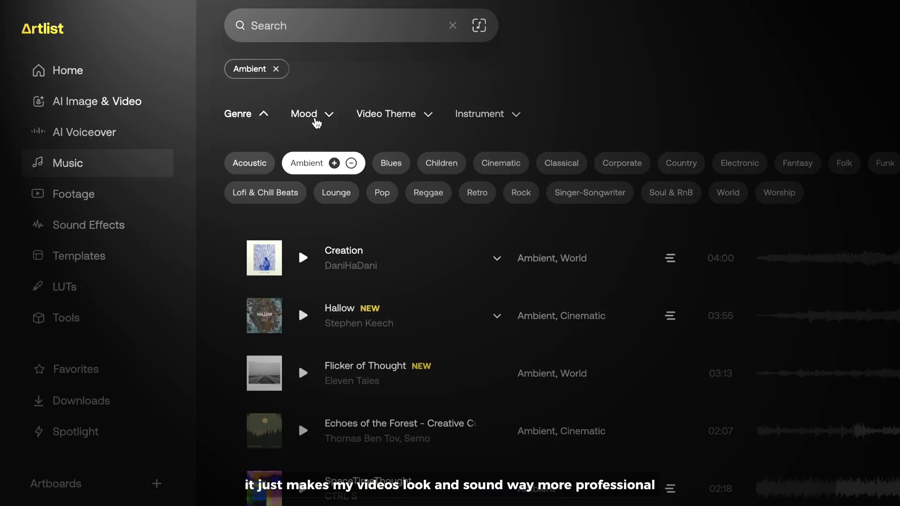
left_click(317, 117)
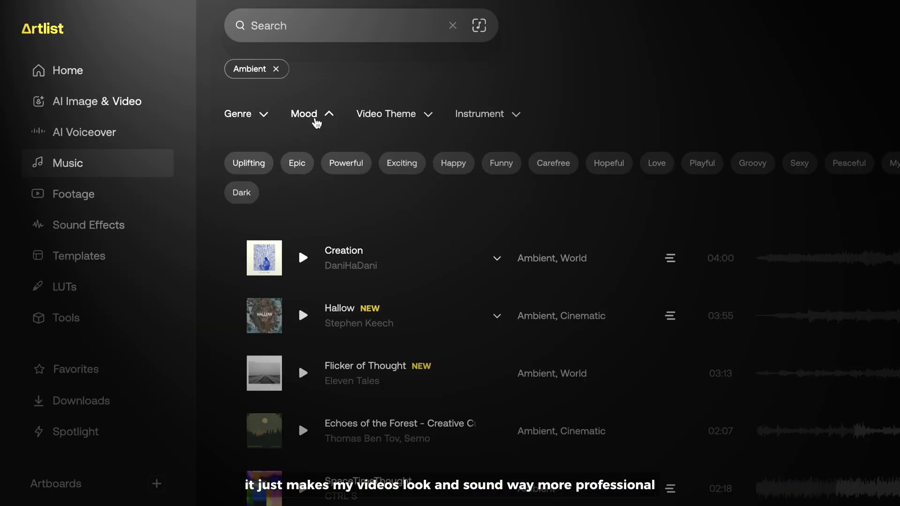
left_click(394, 164)
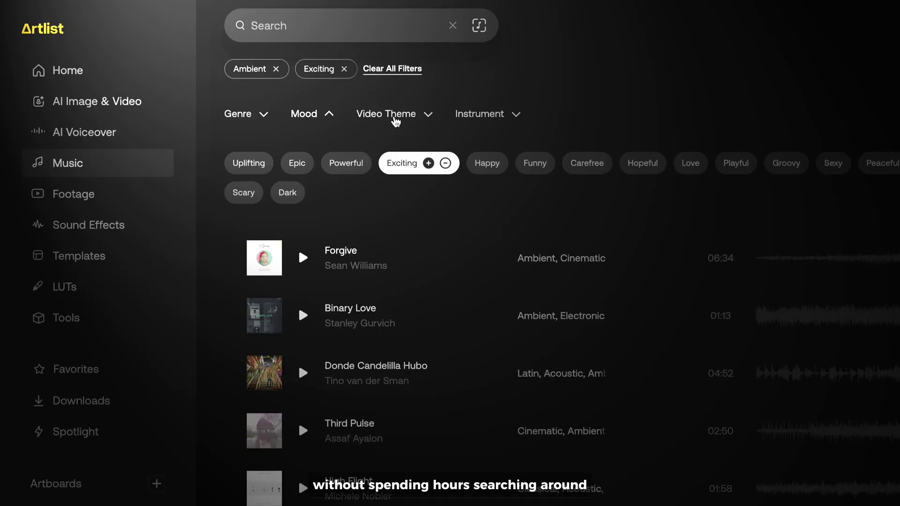